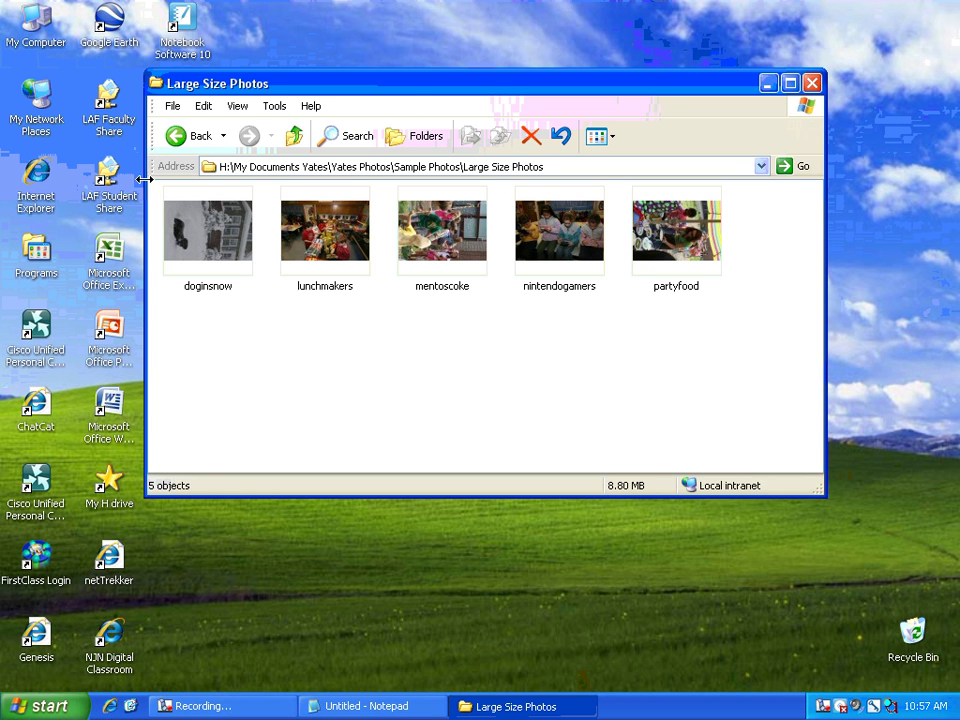
drag(145, 181, 234, 182)
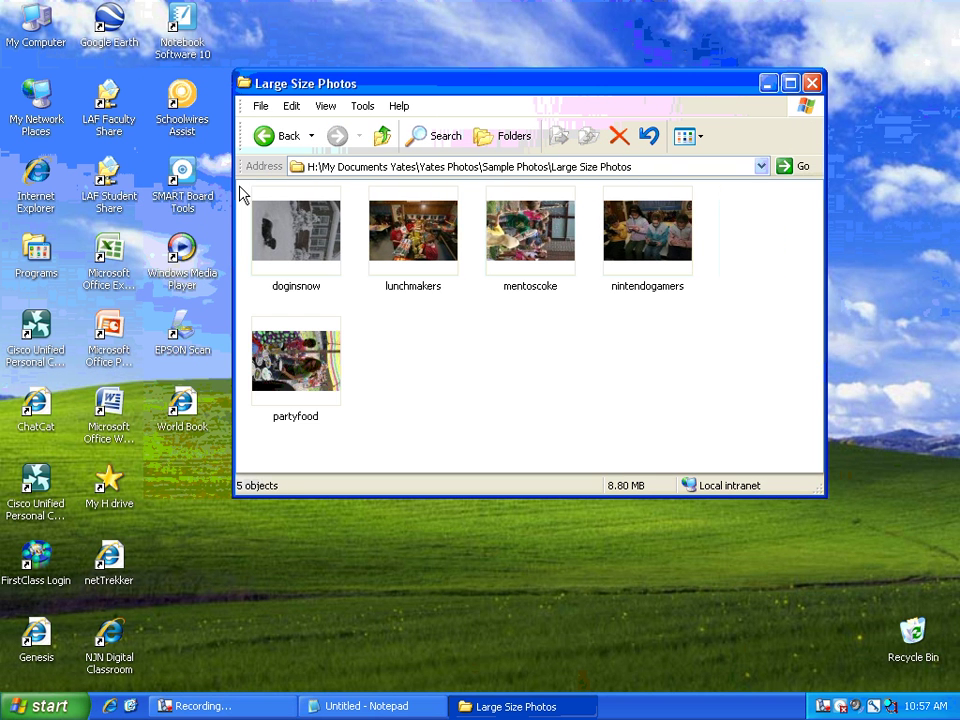
click(688, 136)
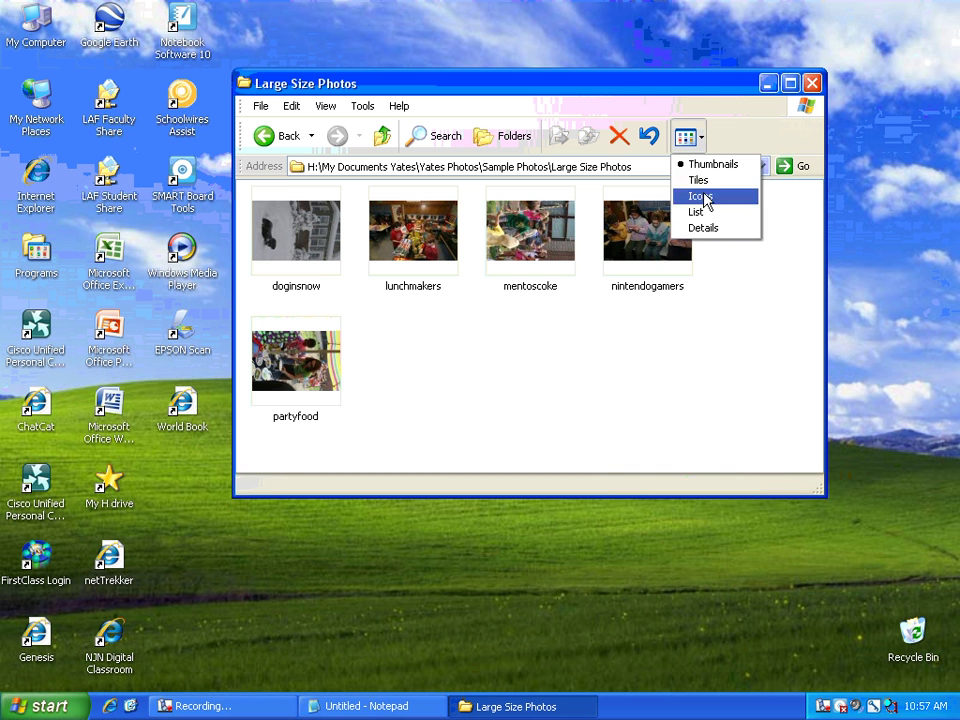
click(684, 137)
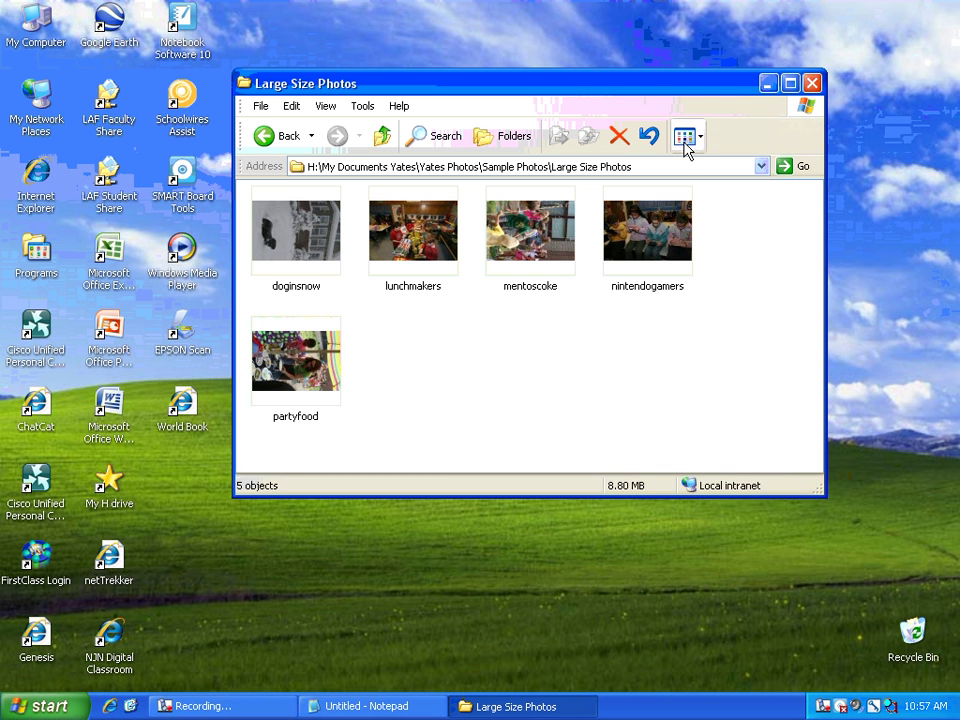
Open the doginsnow photo from the Large Size Photos folder in Microsoft Office Picture Manager
right_click(307, 246)
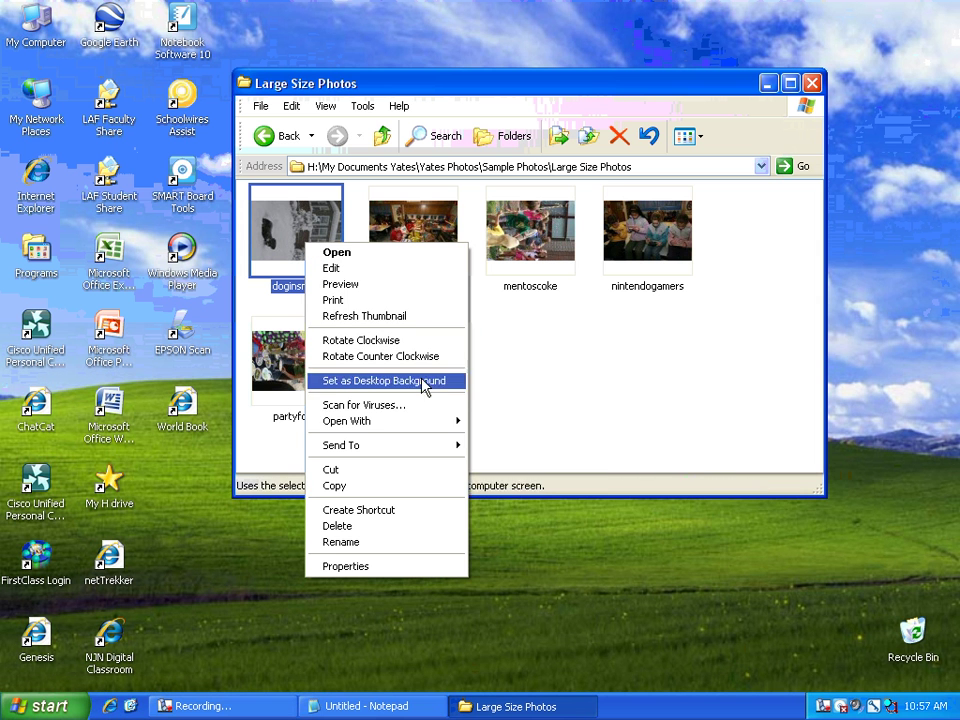
mouse_move(421, 430)
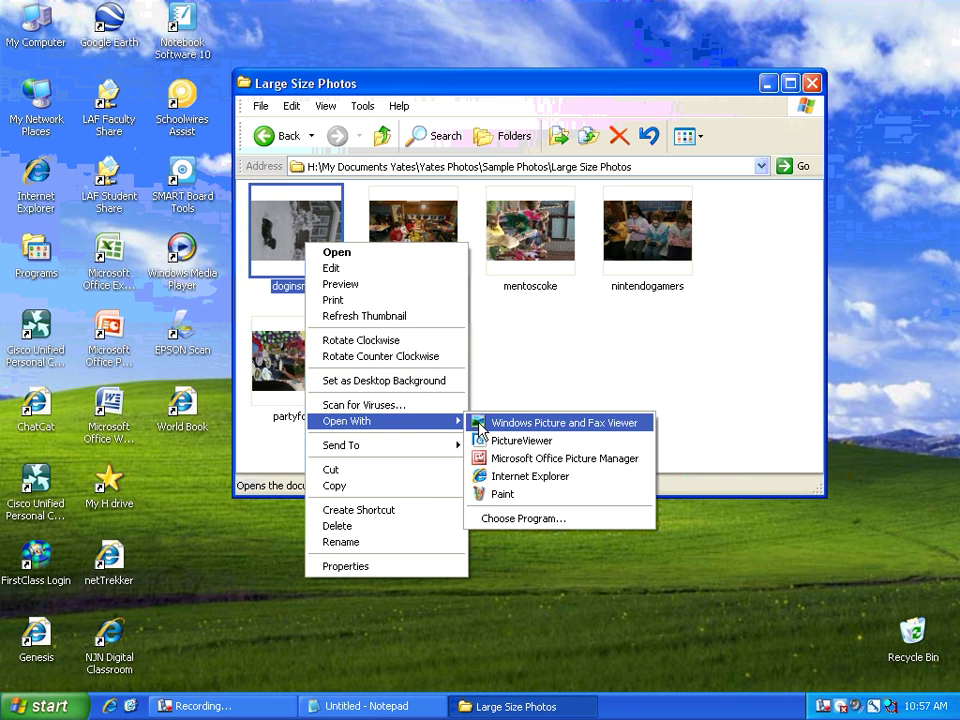
click(544, 463)
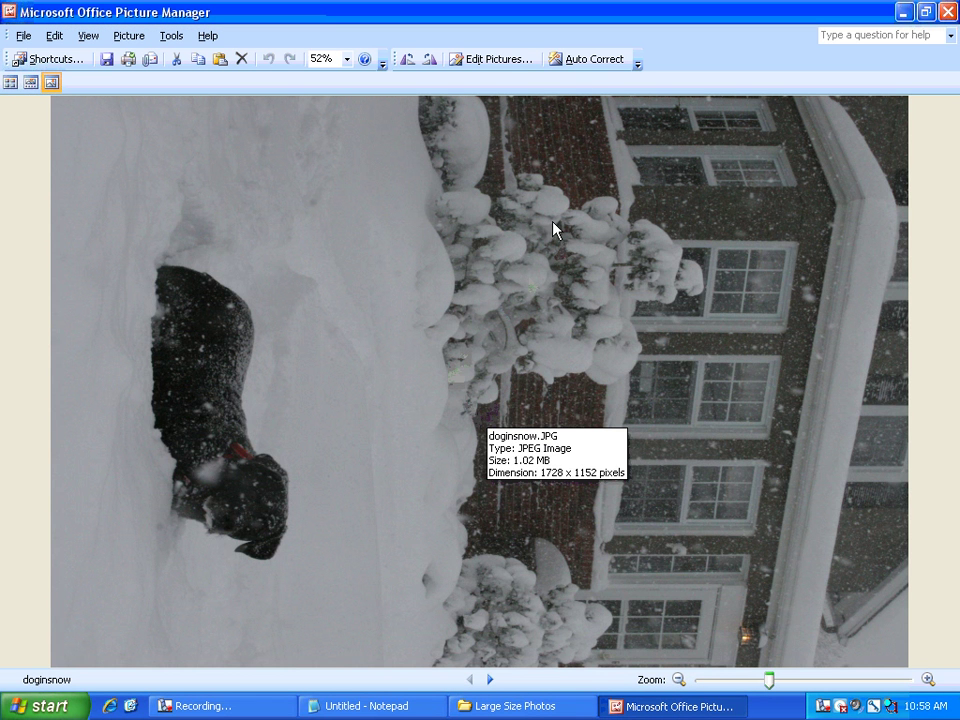
Rotate the sideways doginsnow photo 90 degrees to the left so it stands upright
click(495, 63)
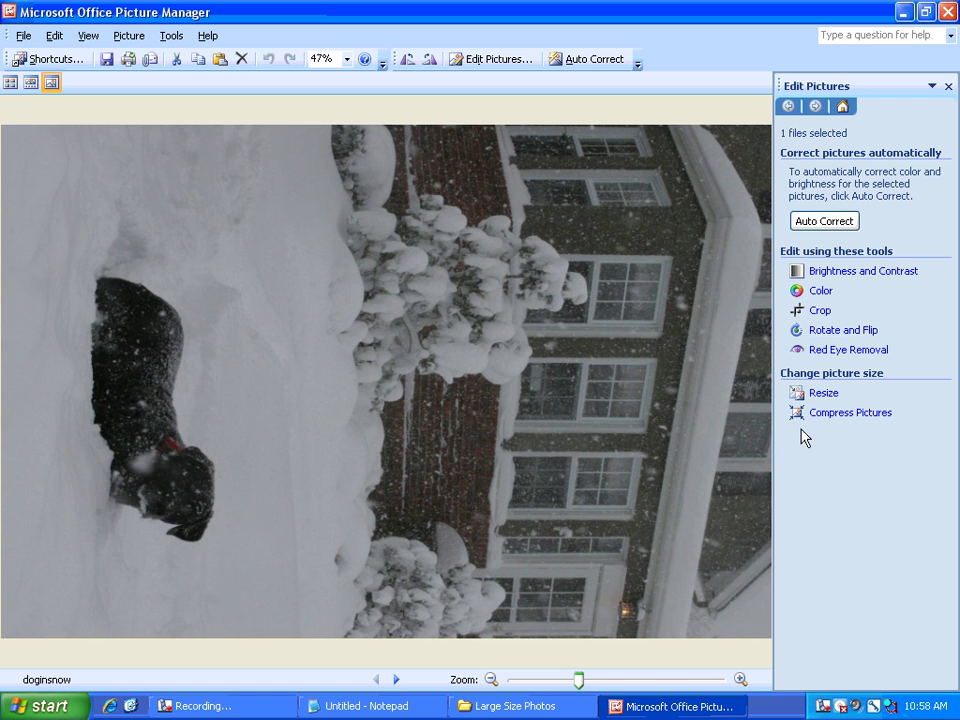
click(853, 331)
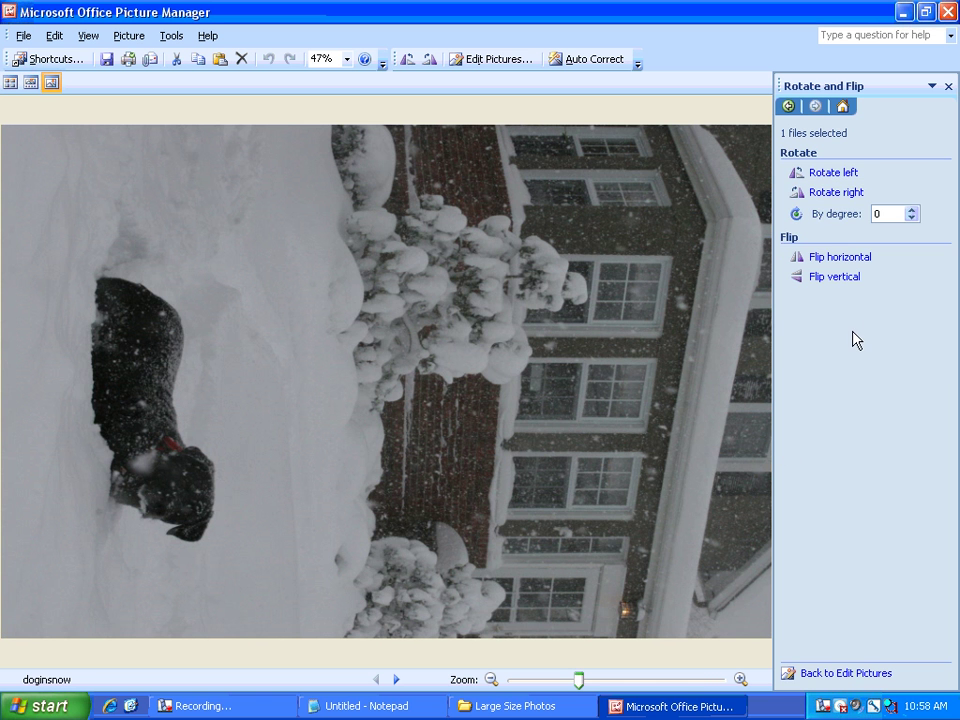
click(833, 174)
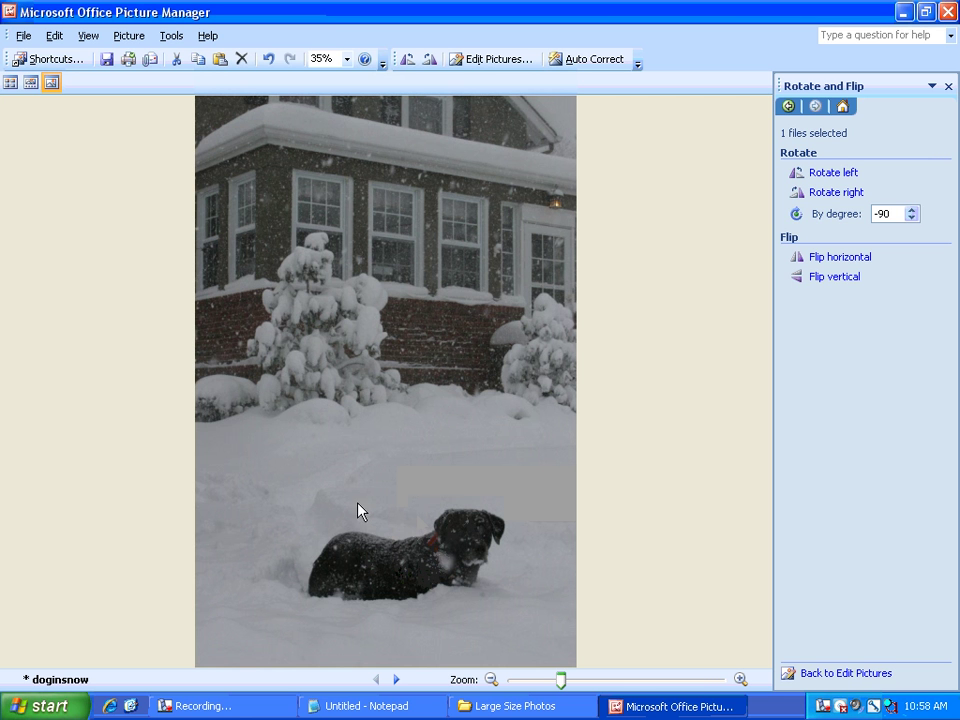
Try Auto Correct on the doginsnow photo and undo it
click(789, 107)
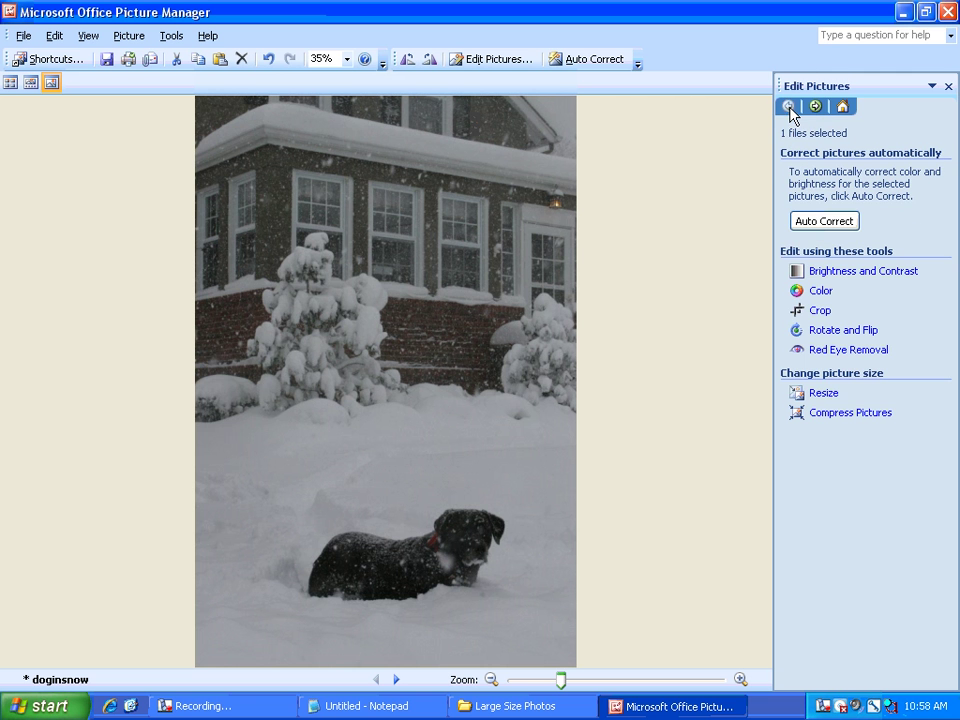
click(819, 228)
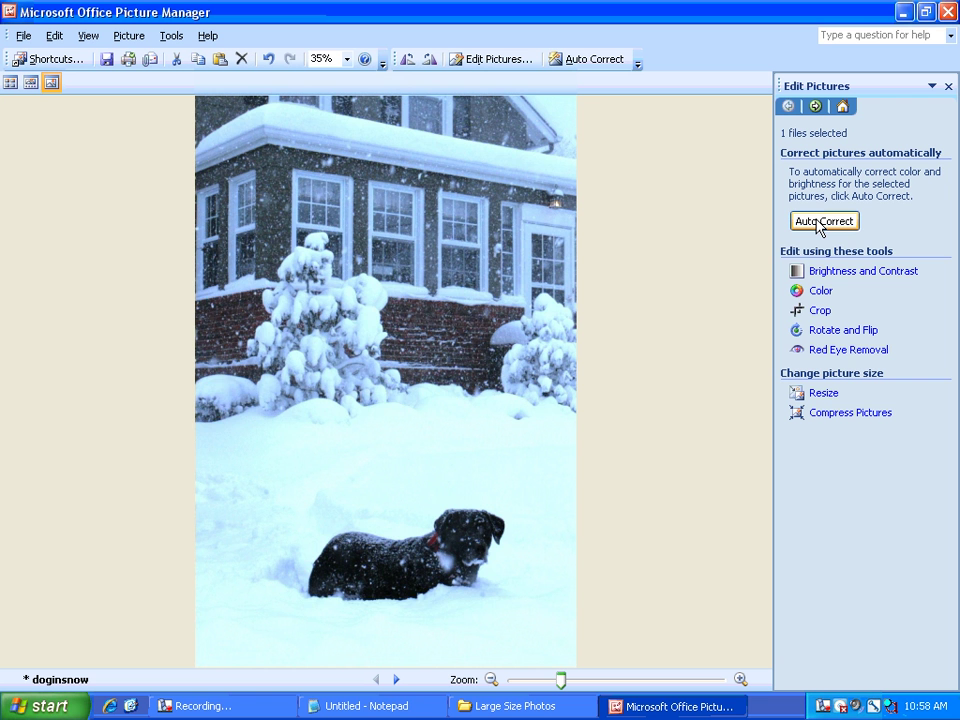
key(ctrl+z)
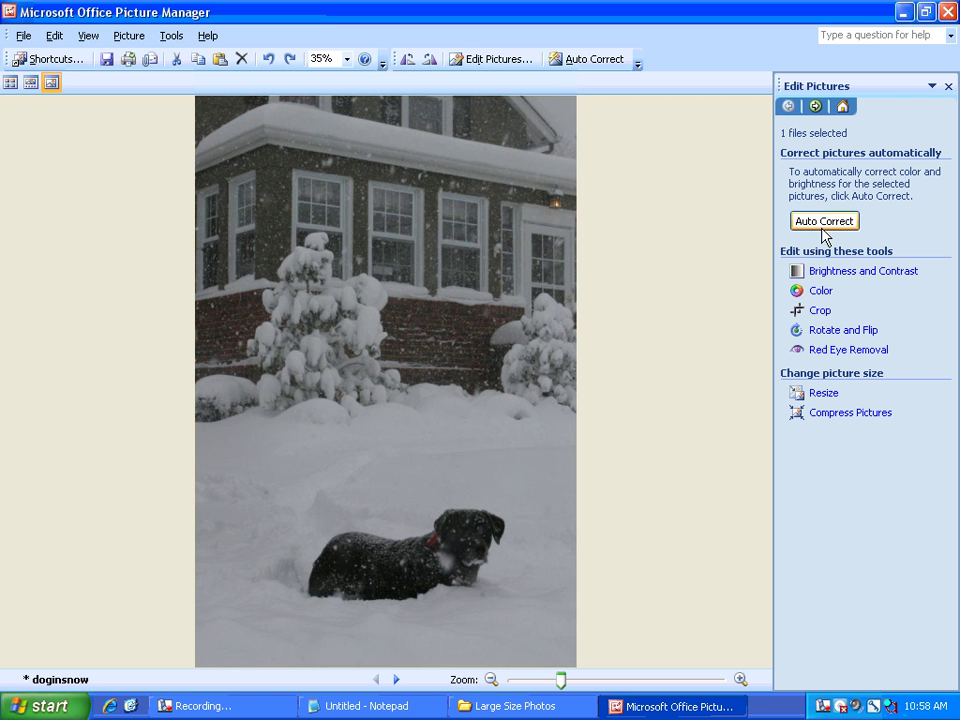
Brighten the doginsnow photo slightly with the brightness settings and save the picture
click(824, 283)
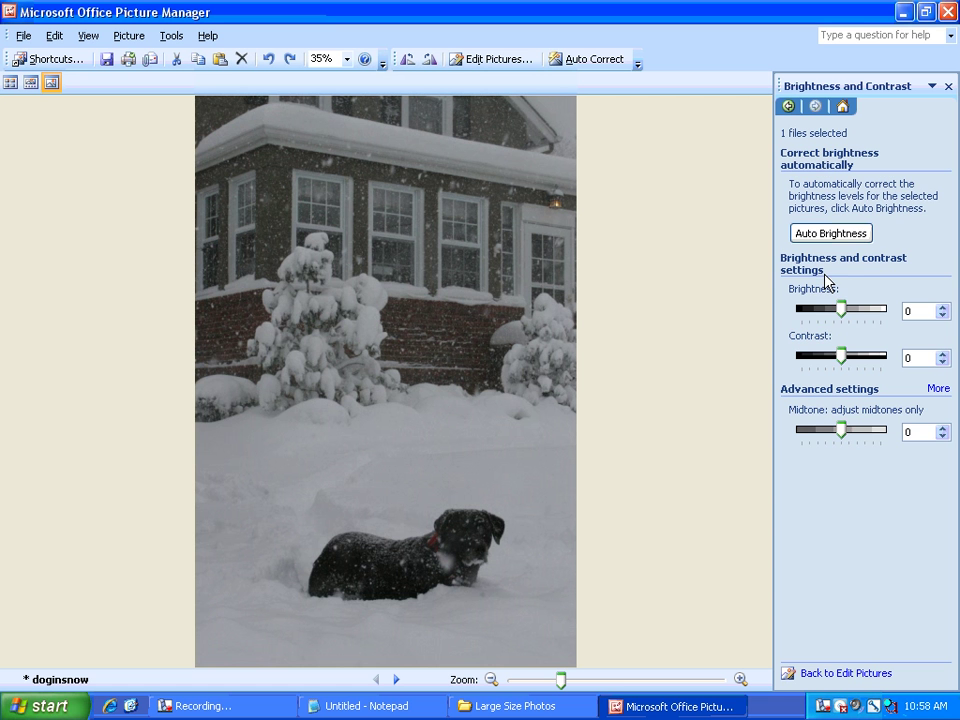
click(845, 316)
click(821, 237)
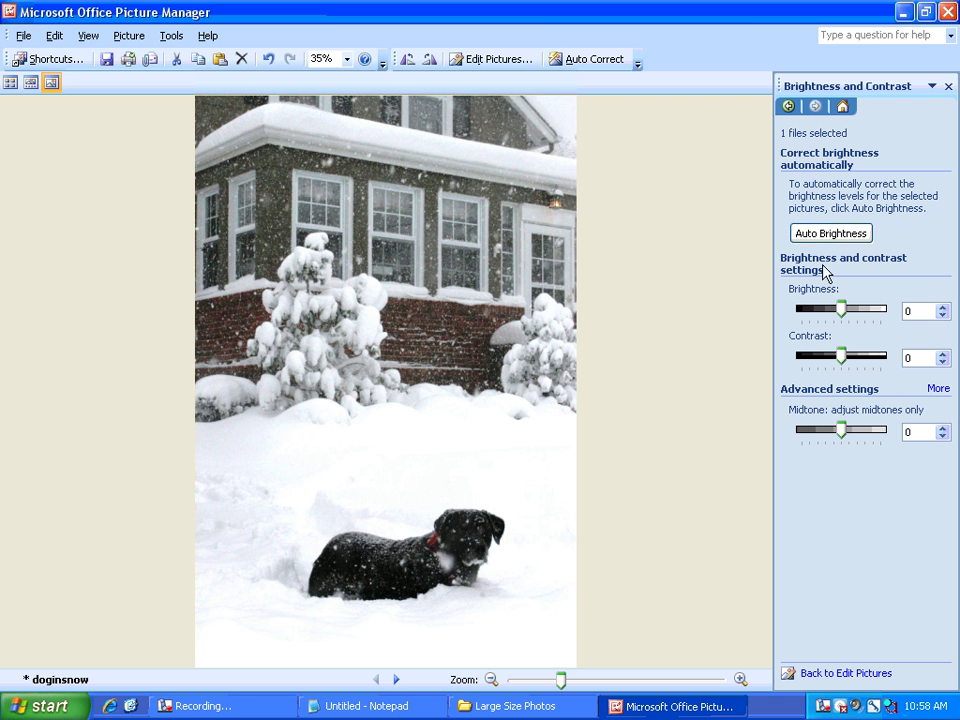
mouse_move(841, 316)
mouse_down()
mouse_move(831, 314)
mouse_move(852, 312)
mouse_up()
key(ctrl+z)
click(107, 60)
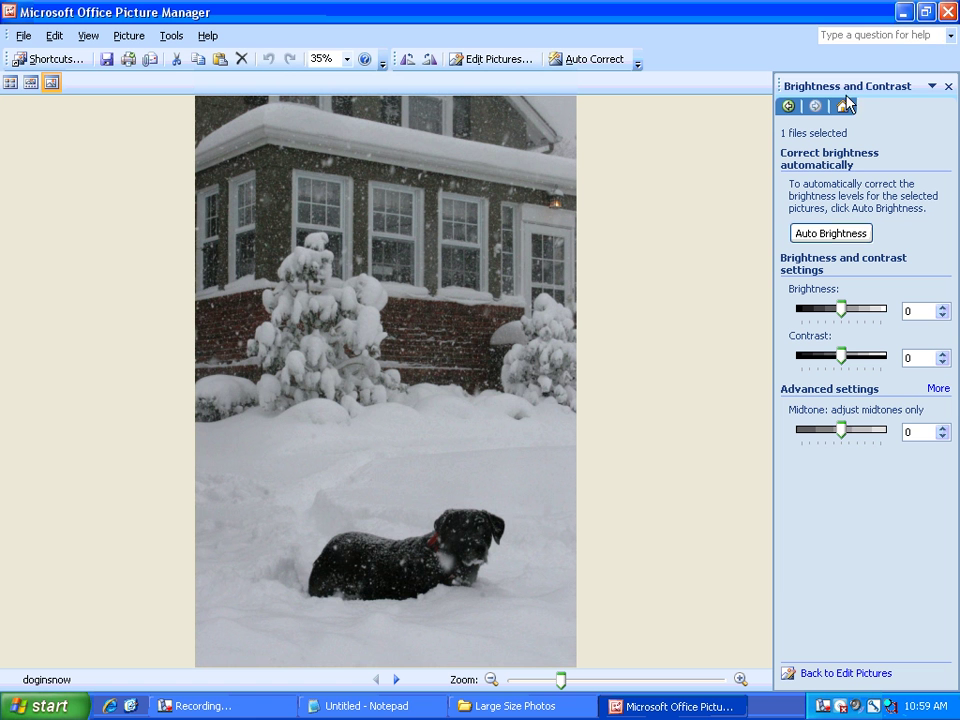
Show all photos as thumbnails and rotate the partyfood photo 90 degrees to the left
click(30, 84)
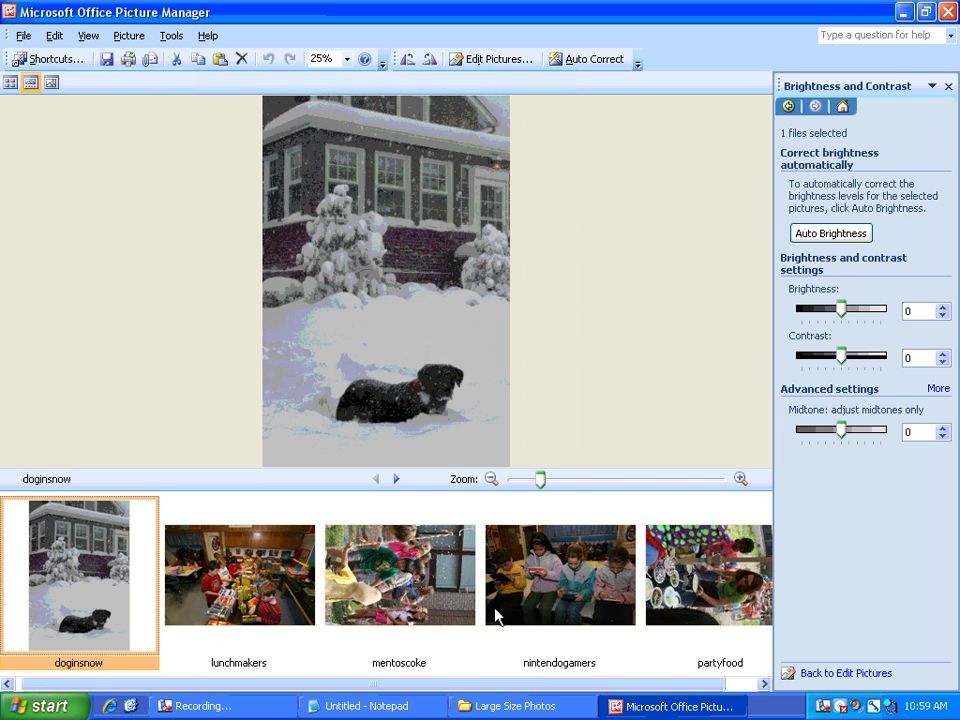
click(10, 83)
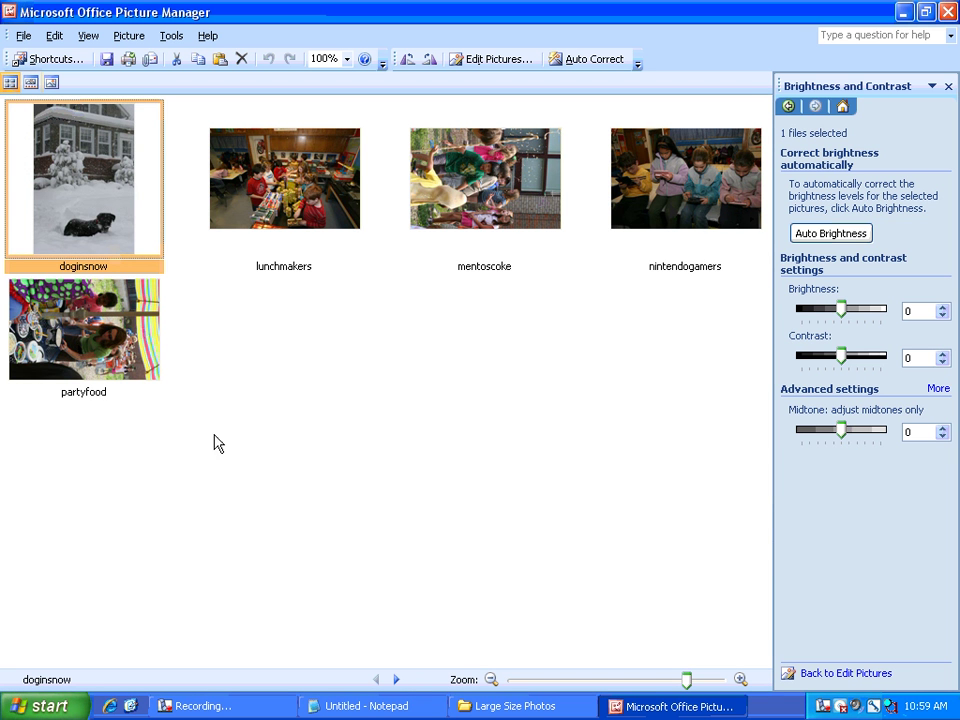
click(97, 377)
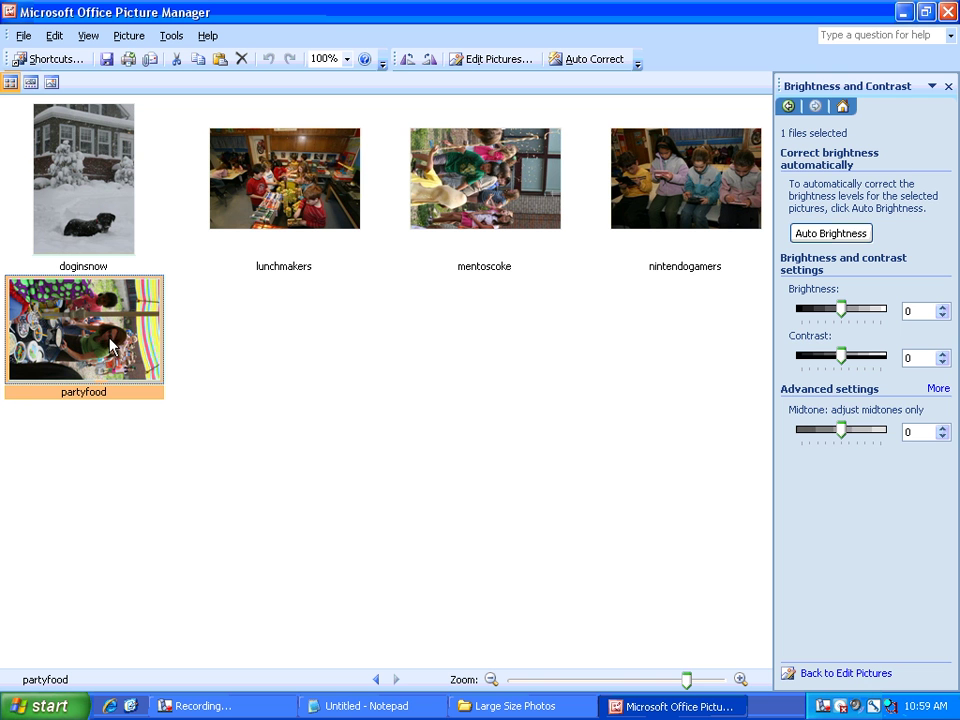
click(788, 106)
click(840, 331)
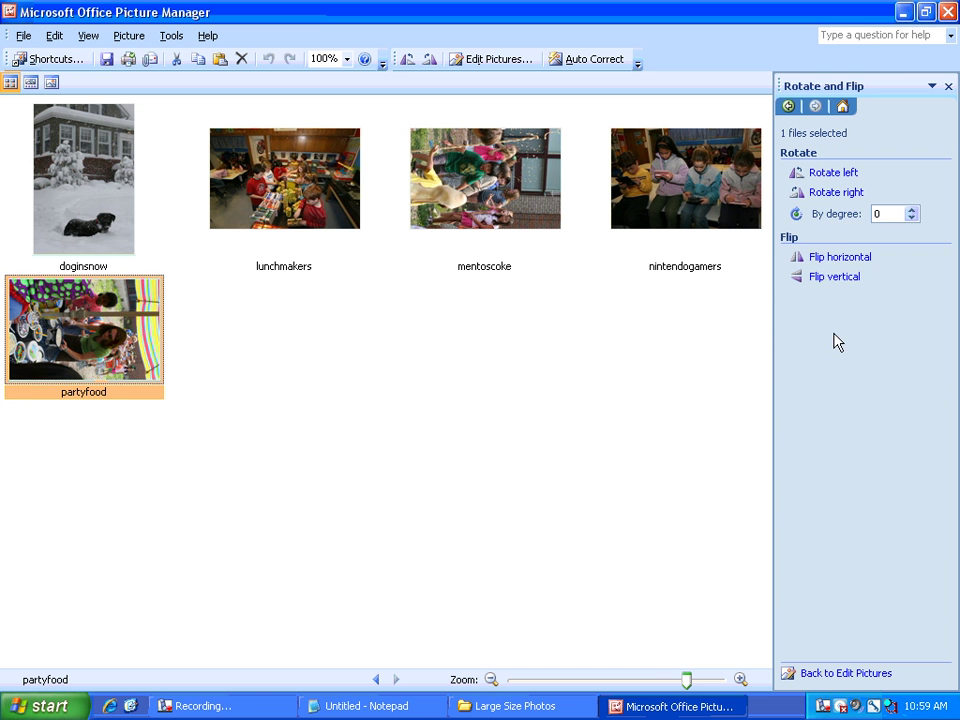
click(836, 173)
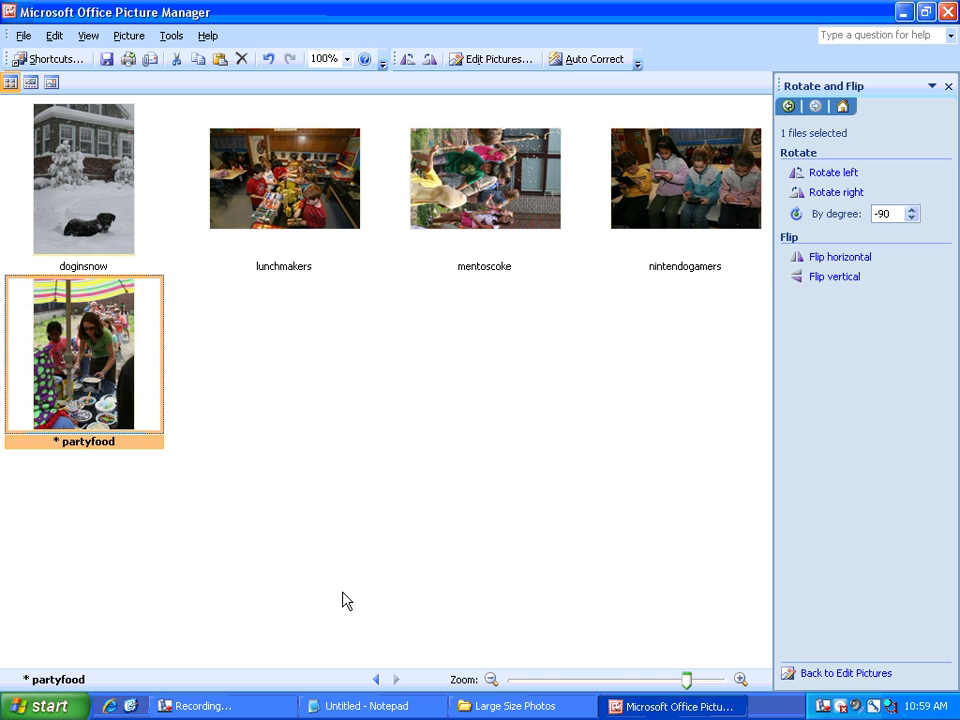
click(377, 555)
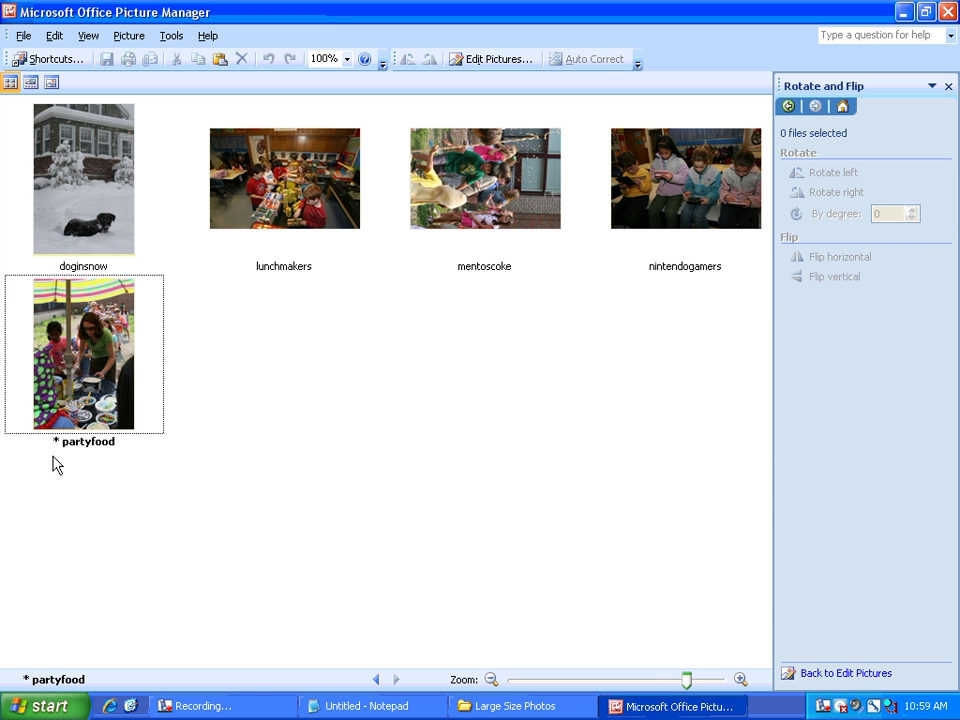
Rotate the mentoscoke photo 90 degrees to the left and deselect it
mouse_move(56, 447)
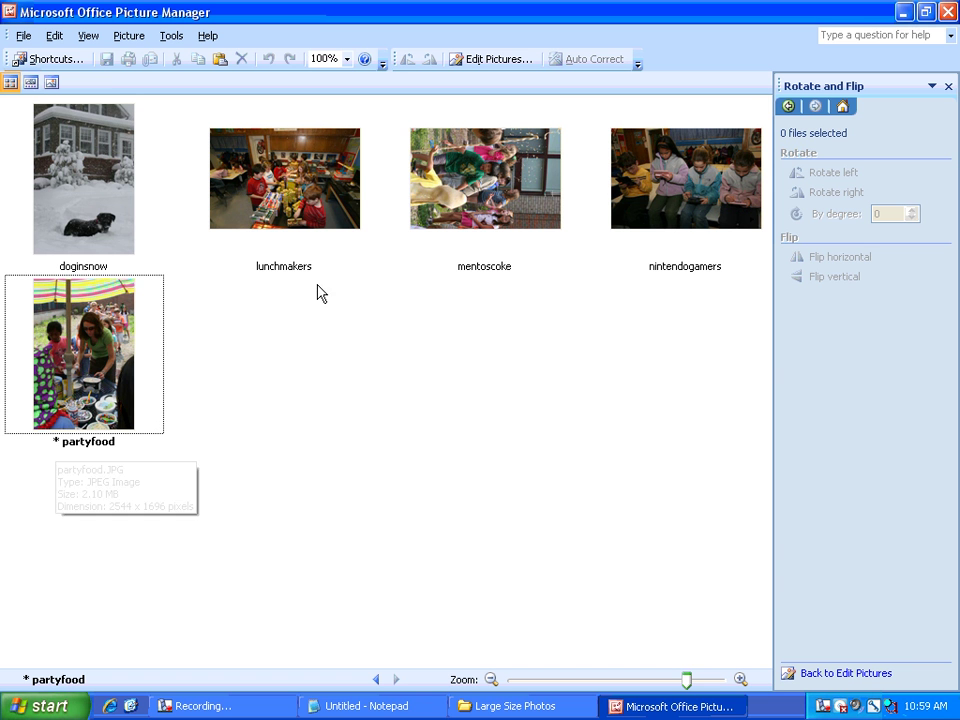
click(481, 197)
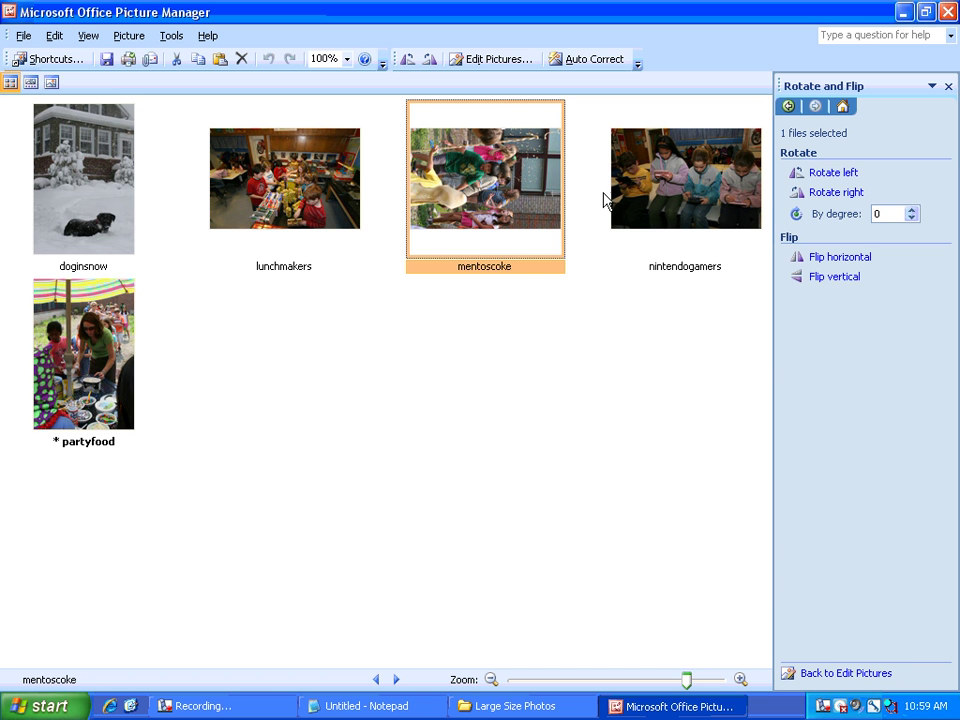
click(810, 174)
click(433, 393)
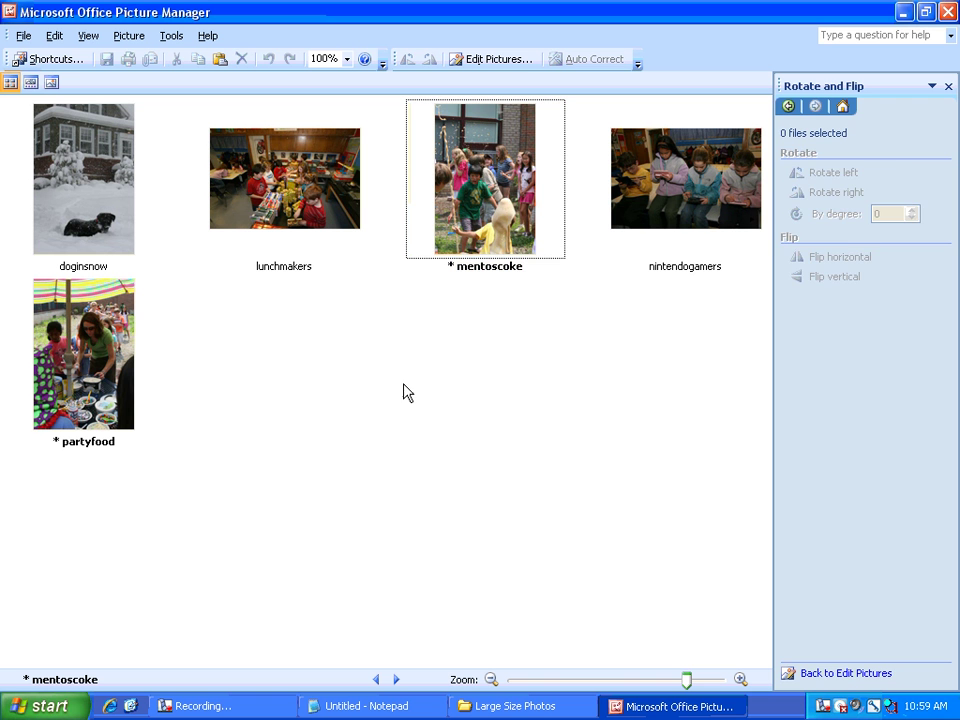
Return to the main picture editing options and examine the file size and pixel dimensions of the photos
click(788, 106)
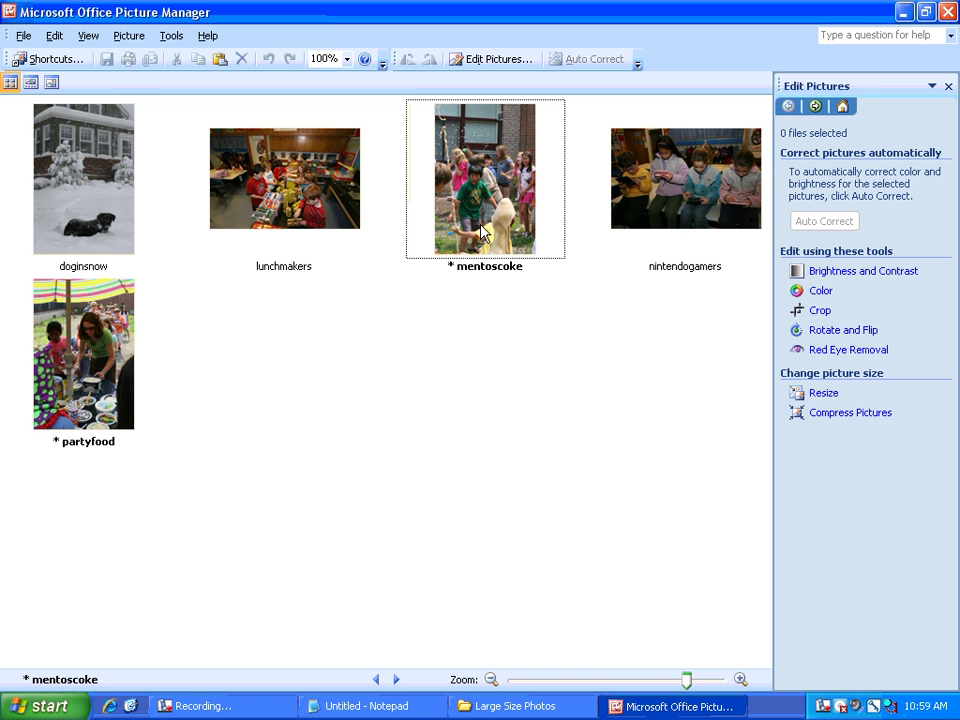
mouse_move(312, 201)
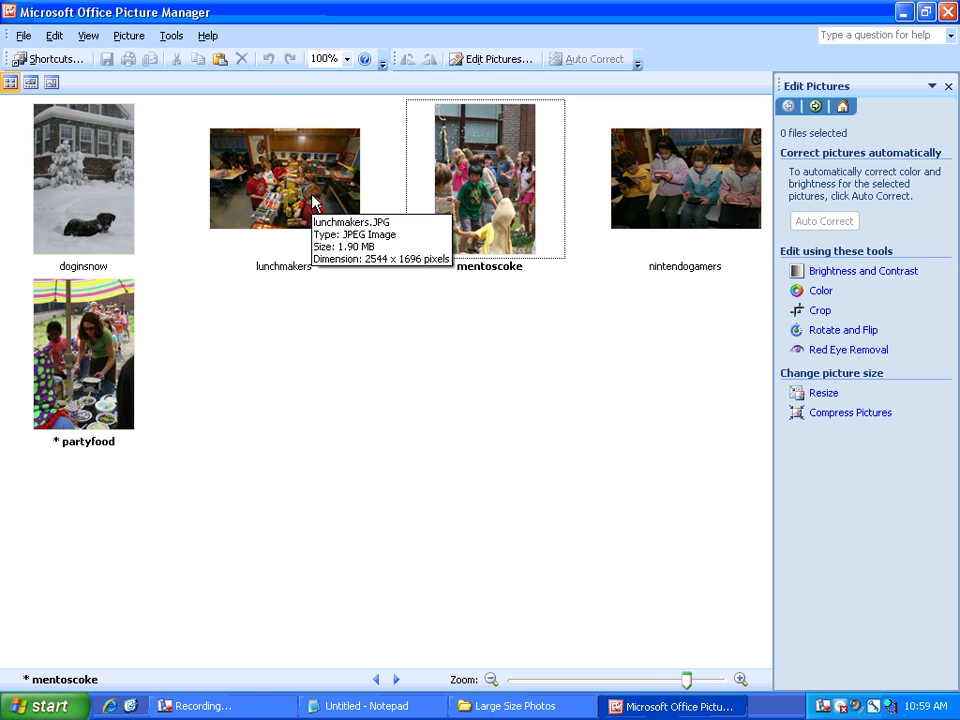
mouse_move(127, 225)
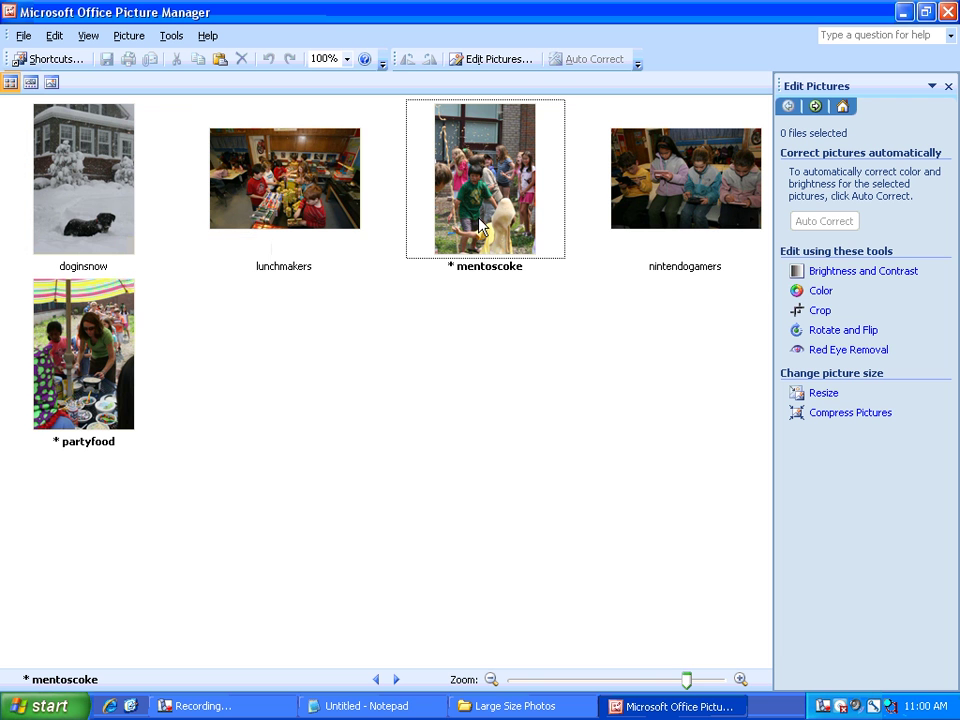
mouse_move(481, 226)
mouse_move(673, 222)
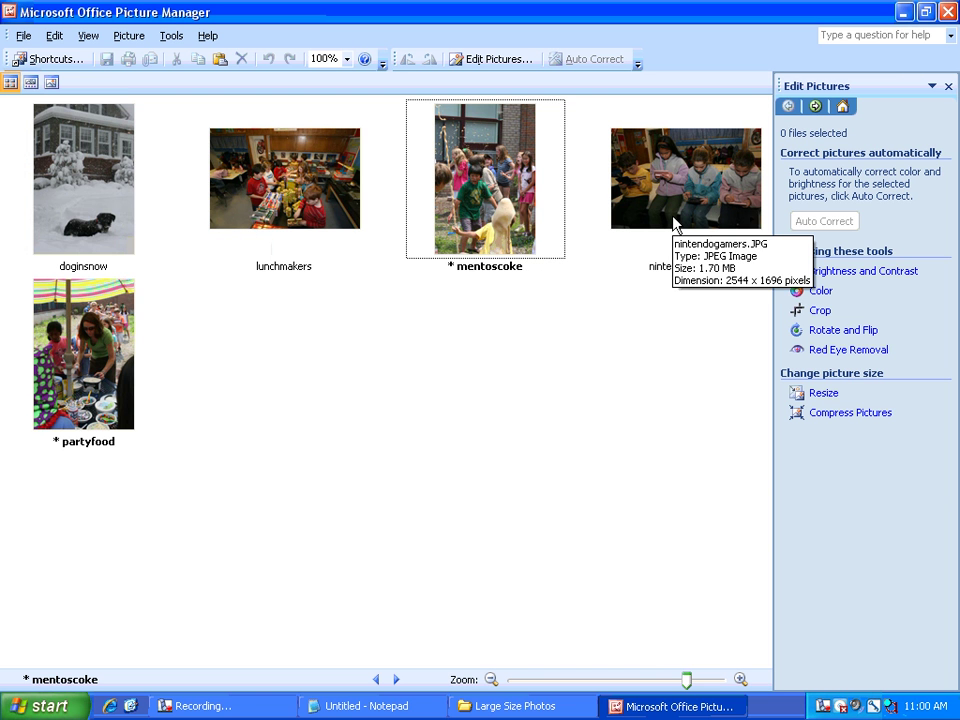
mouse_move(85, 403)
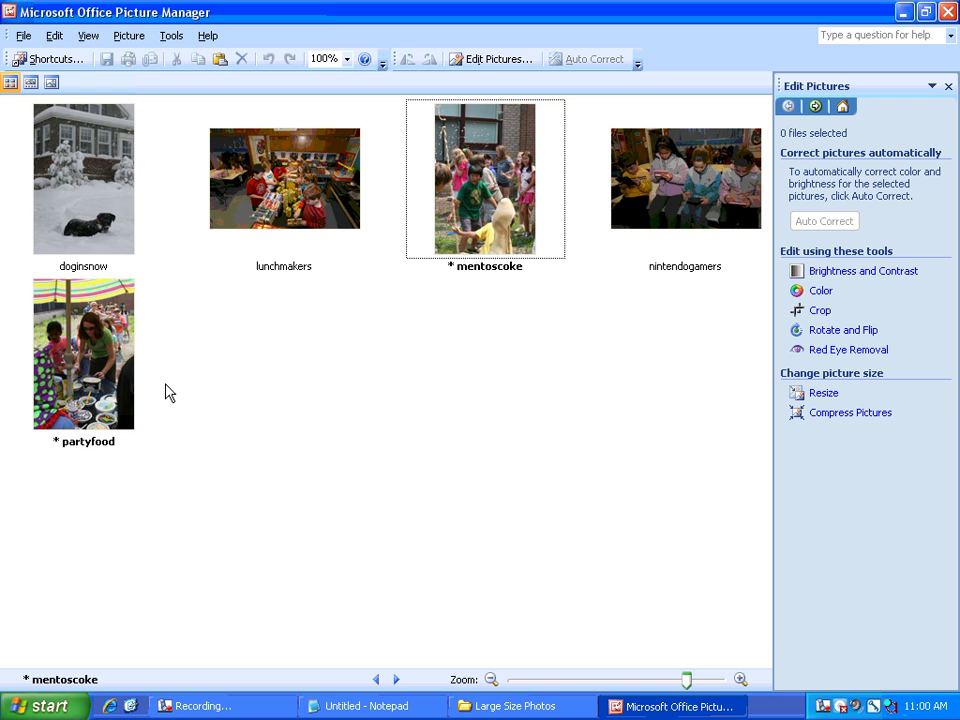
mouse_move(625, 214)
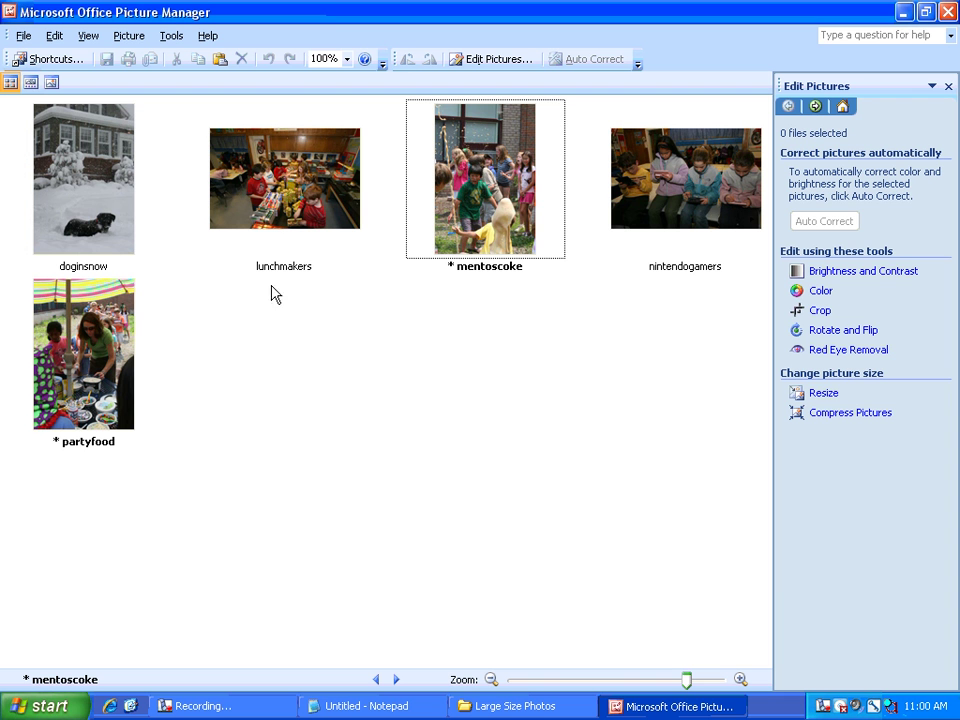
Select all five photos from doginsnow through partyfood and open the resize settings for them
click(831, 399)
click(97, 218)
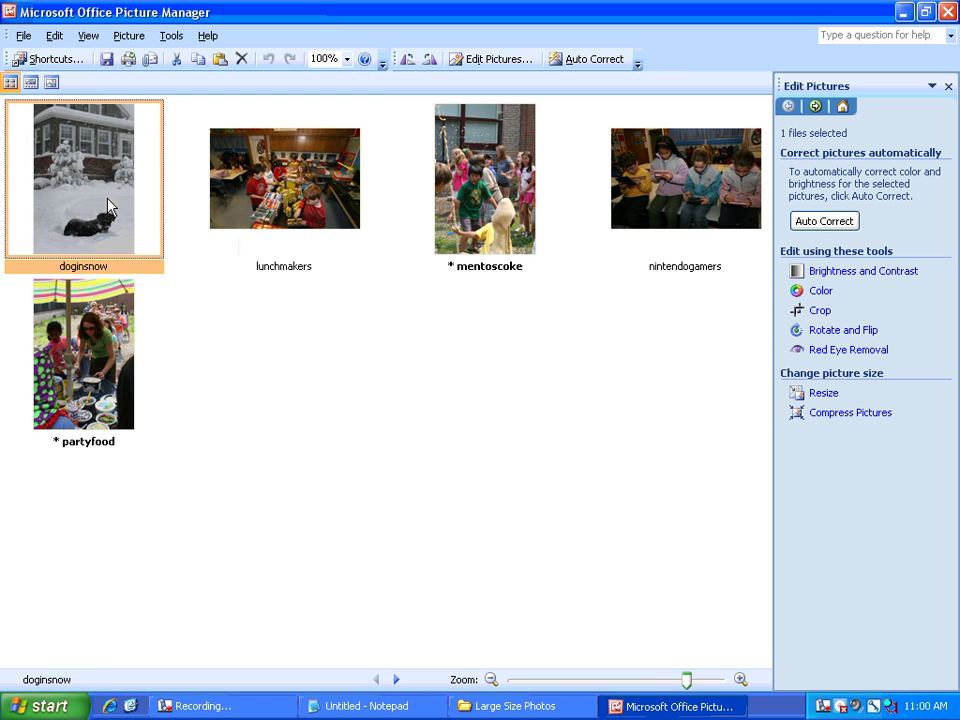
shift+click(102, 362)
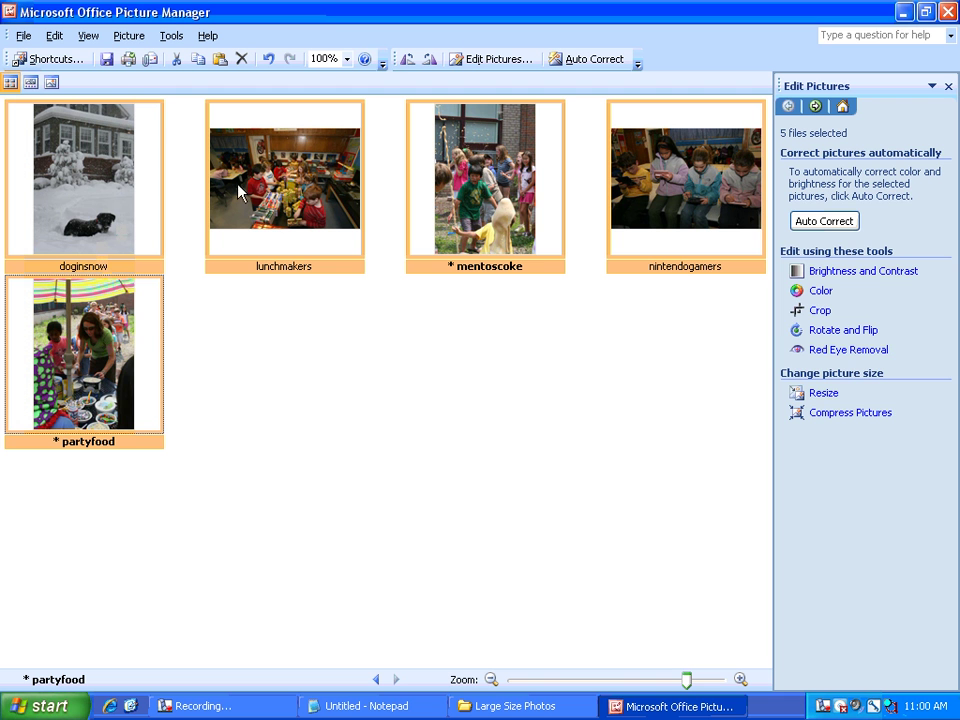
click(834, 394)
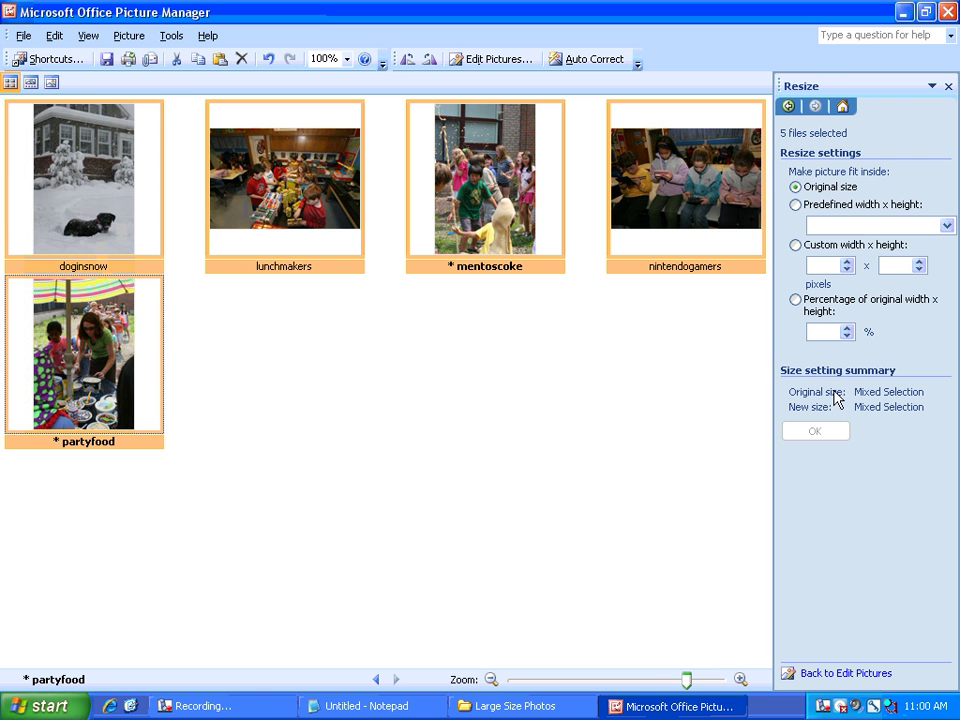
Resize the selected photos to the predefined Document - Large (1024 x 768 px) size, save them and deselect them
click(838, 206)
click(840, 226)
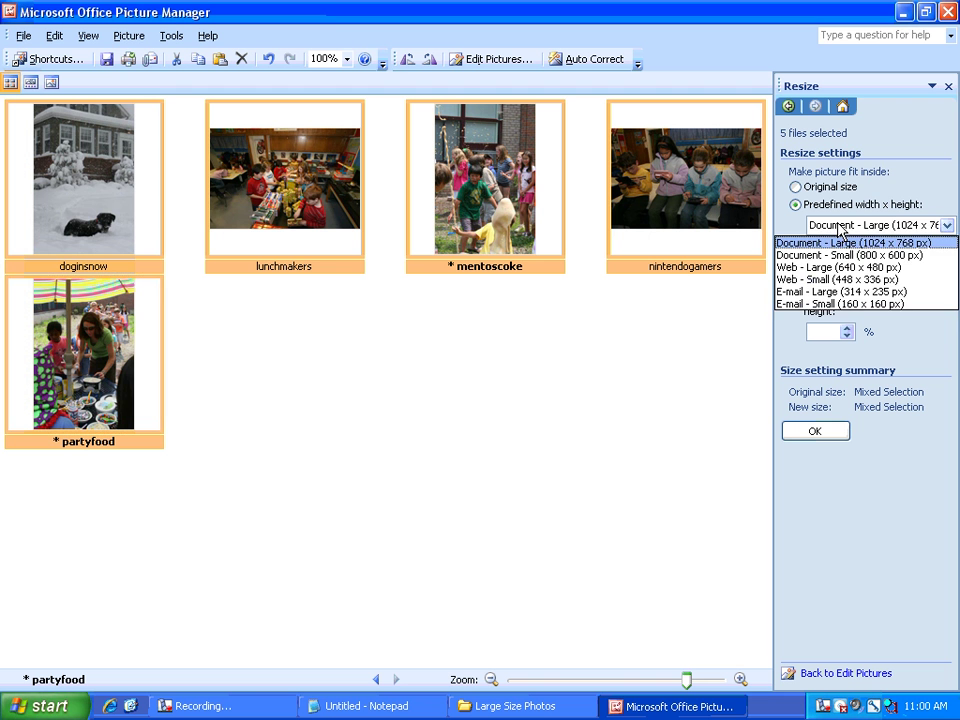
click(840, 227)
click(840, 227)
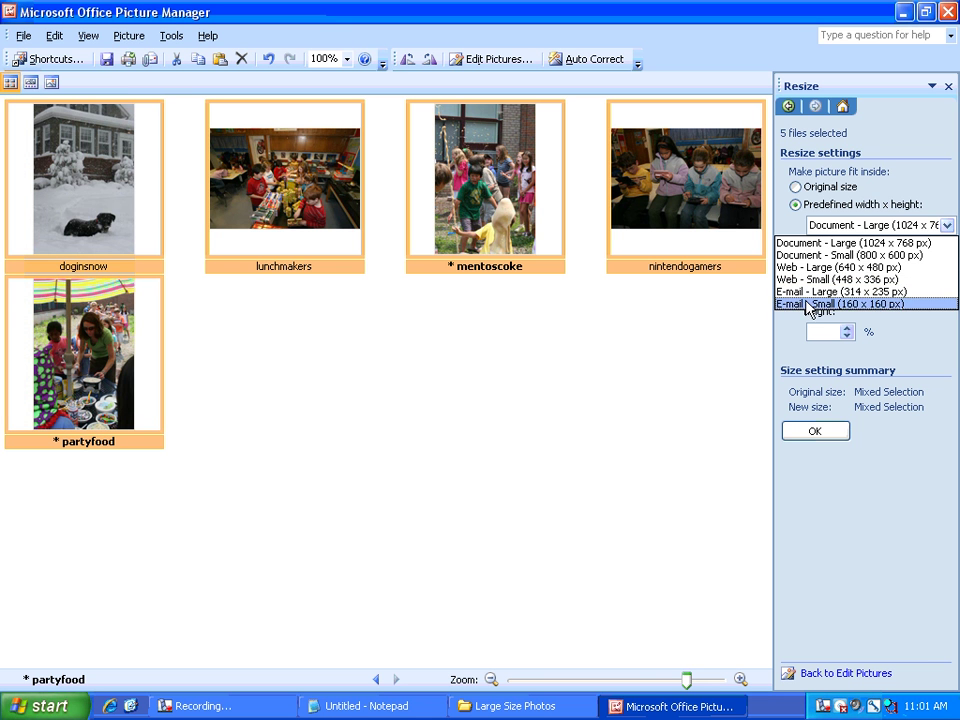
click(801, 244)
click(814, 430)
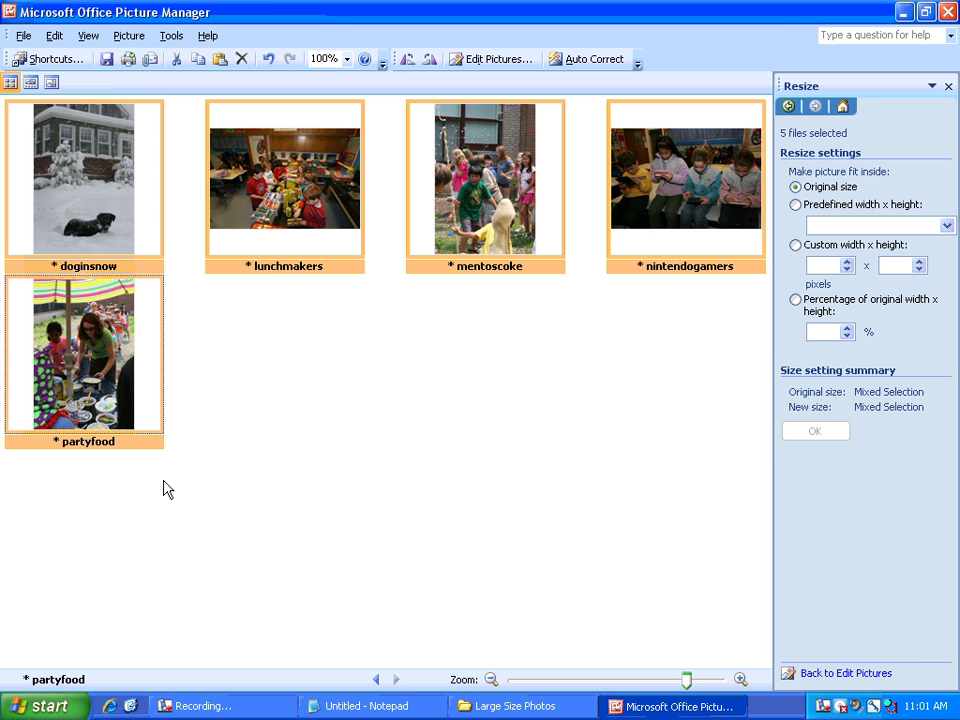
click(105, 59)
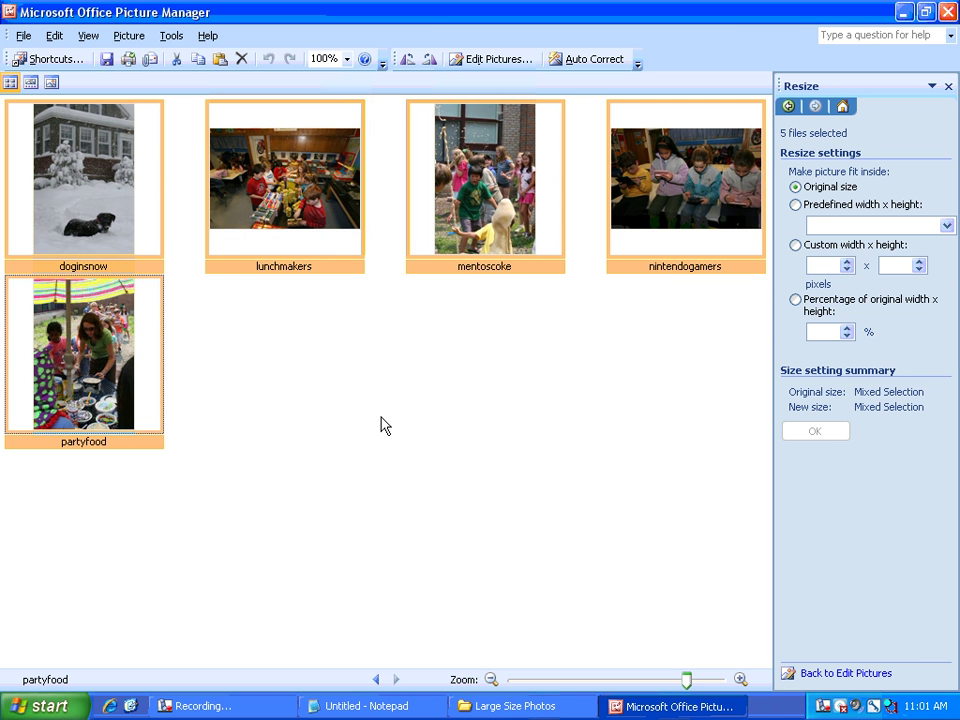
click(385, 425)
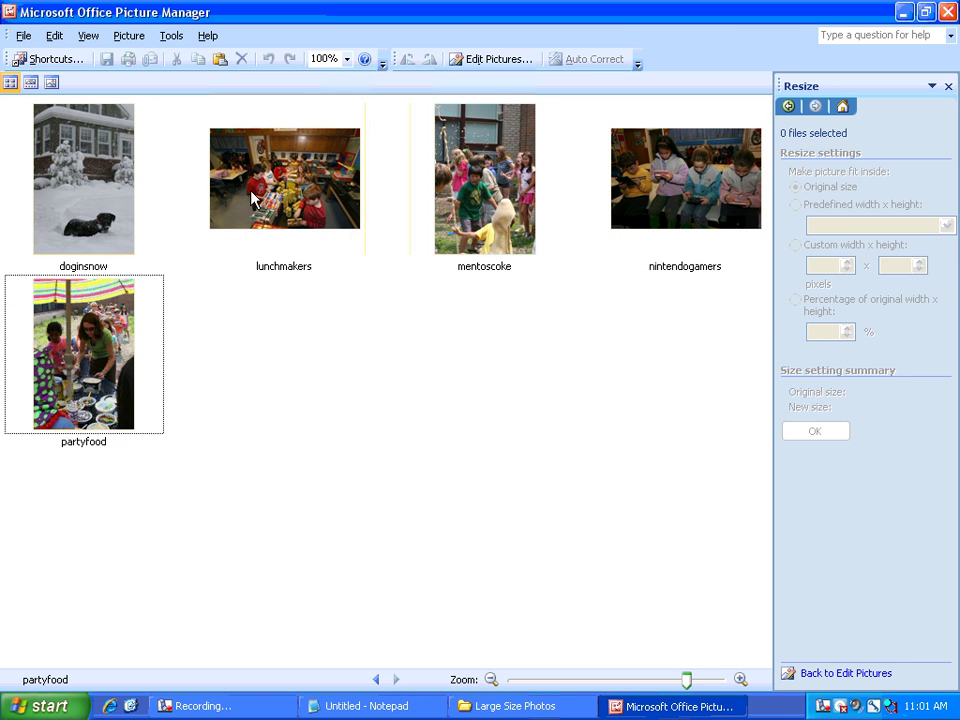
View the photos one at a time from partyfood back to lunchmakers and check their new file sizes and pixel dimensions
click(52, 85)
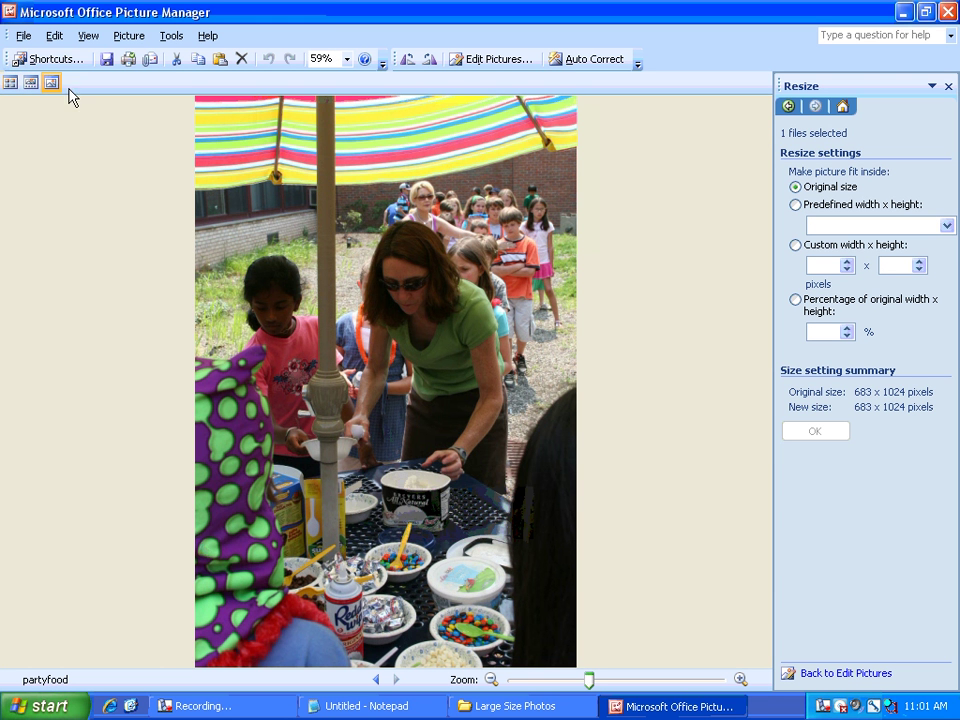
click(377, 680)
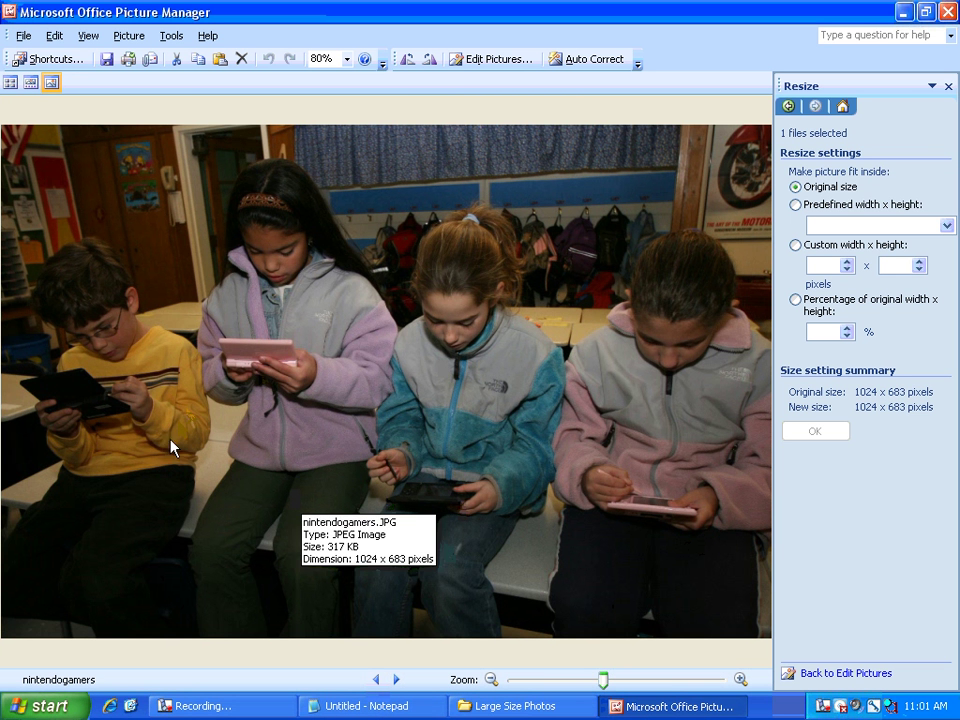
click(376, 680)
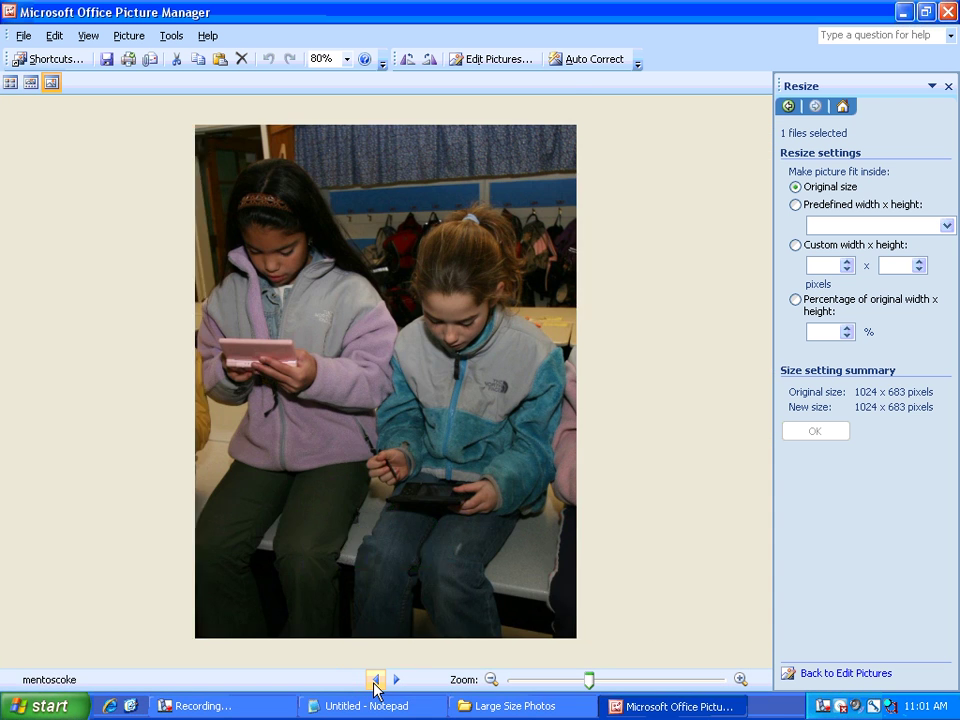
click(376, 680)
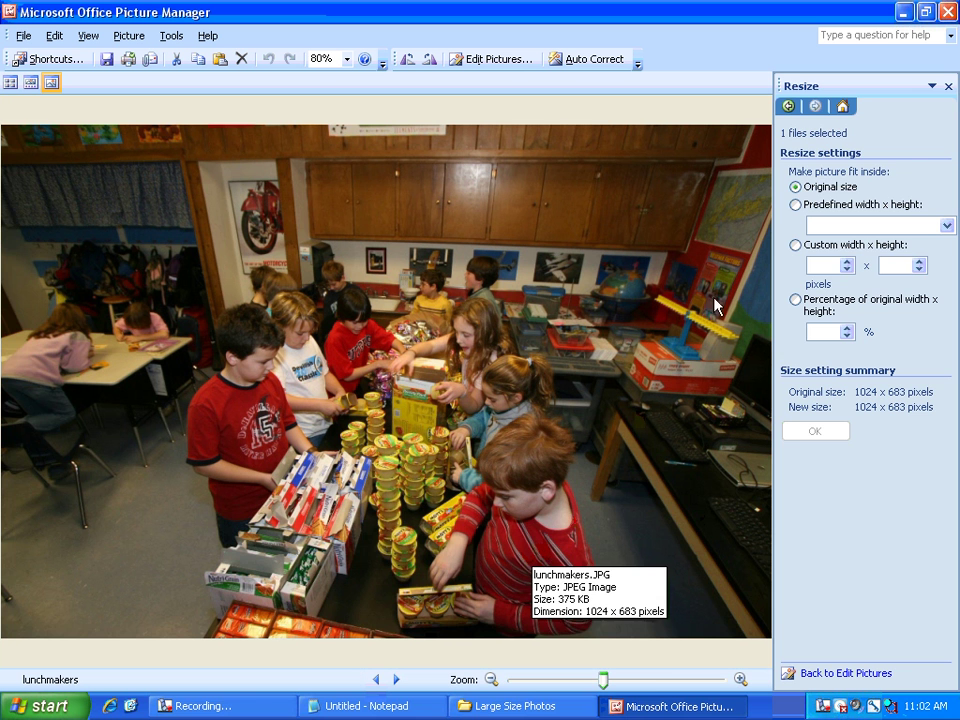
Close the resize settings and exit Picture Manager
click(948, 87)
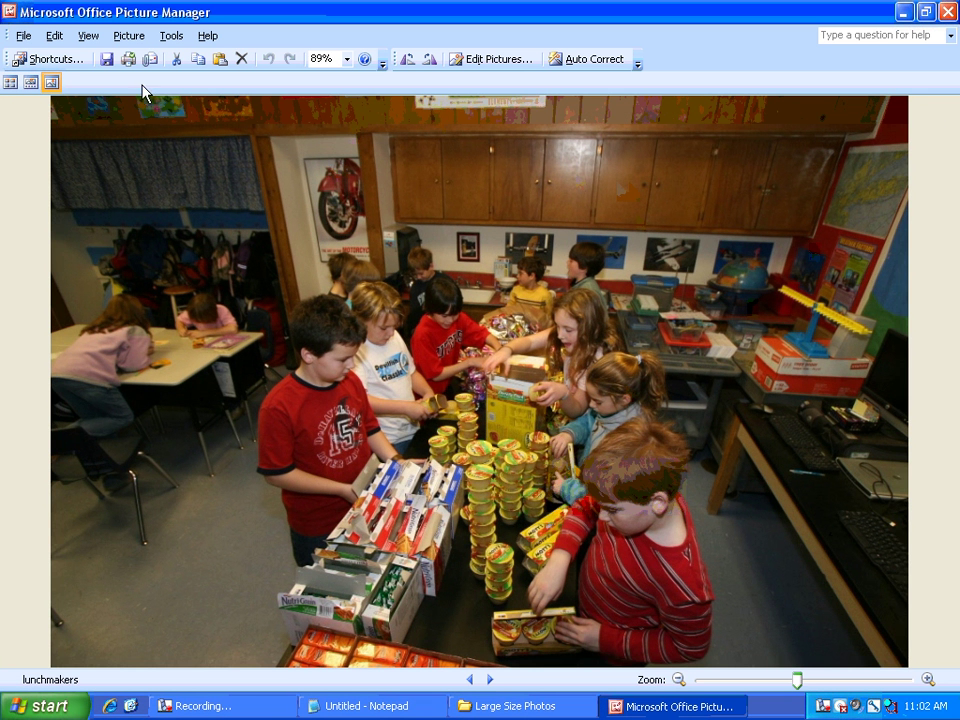
click(88, 36)
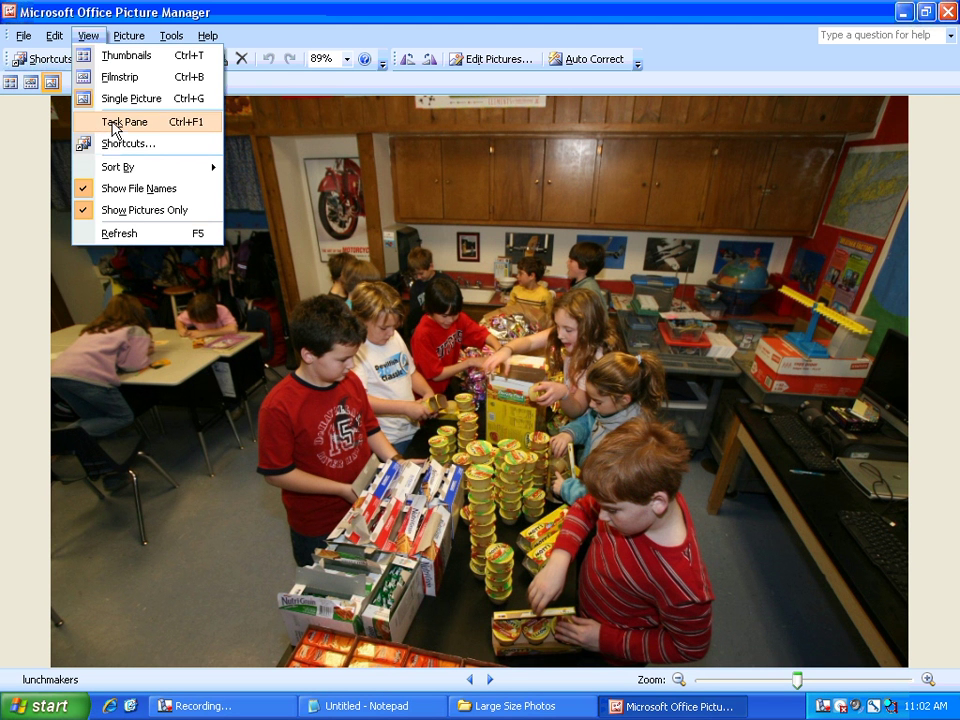
click(66, 290)
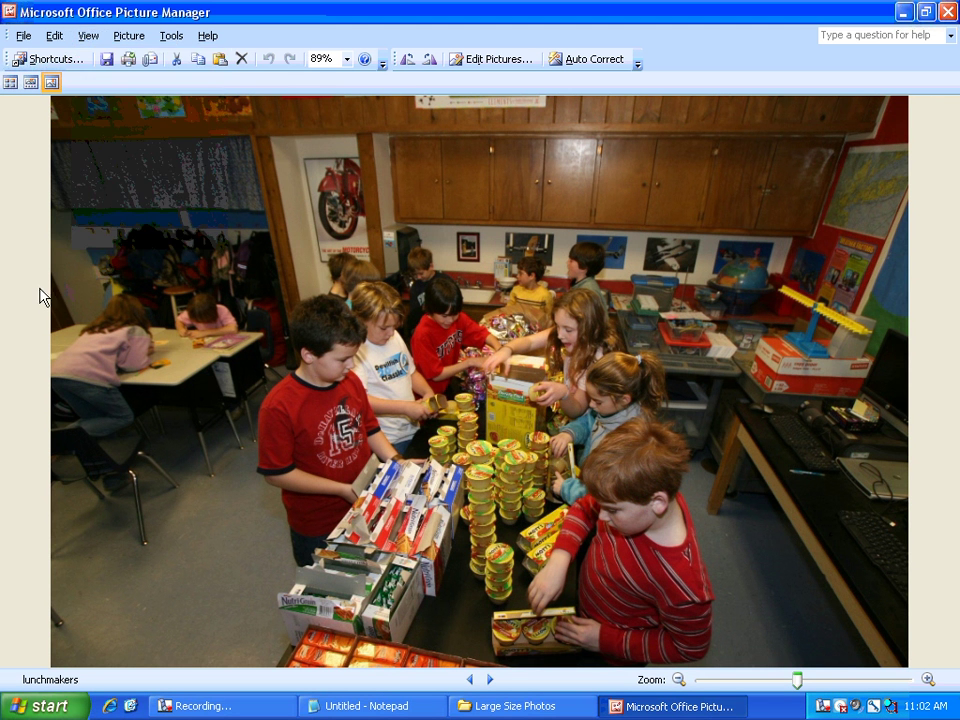
click(947, 14)
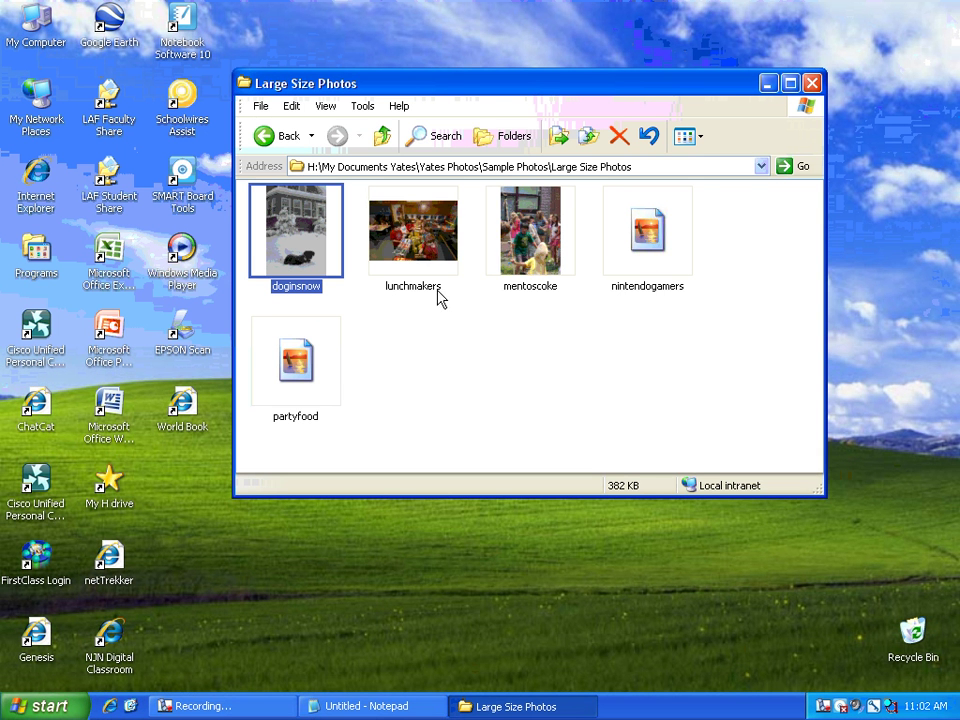
Open the lunchmakers photo from the Large Size Photos folder with Windows Picture and Fax Viewer
right_click(427, 247)
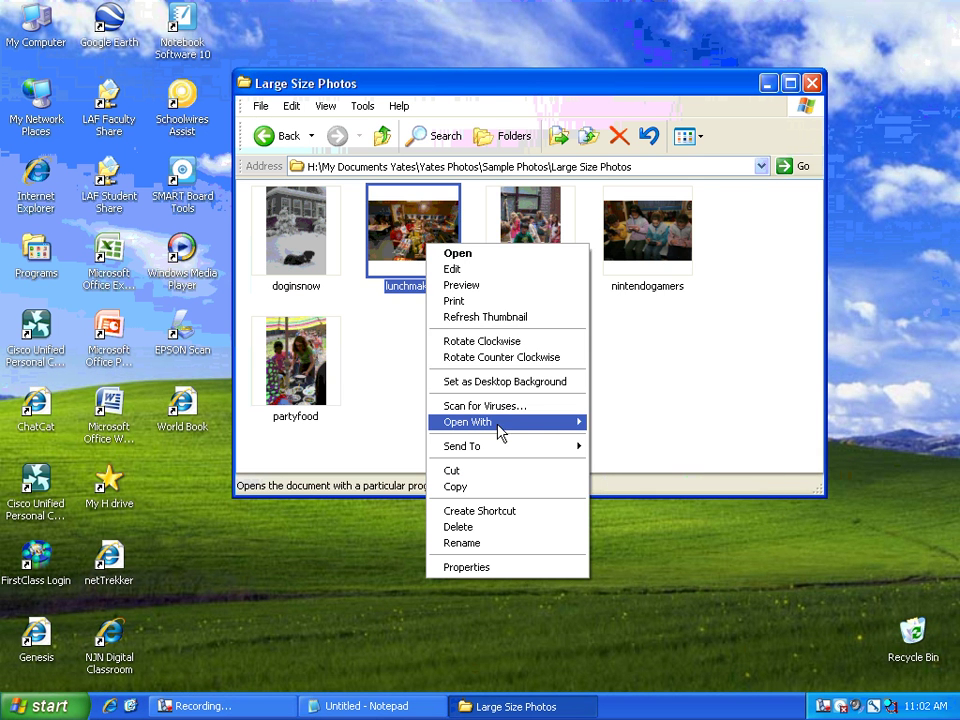
mouse_move(500, 432)
click(630, 426)
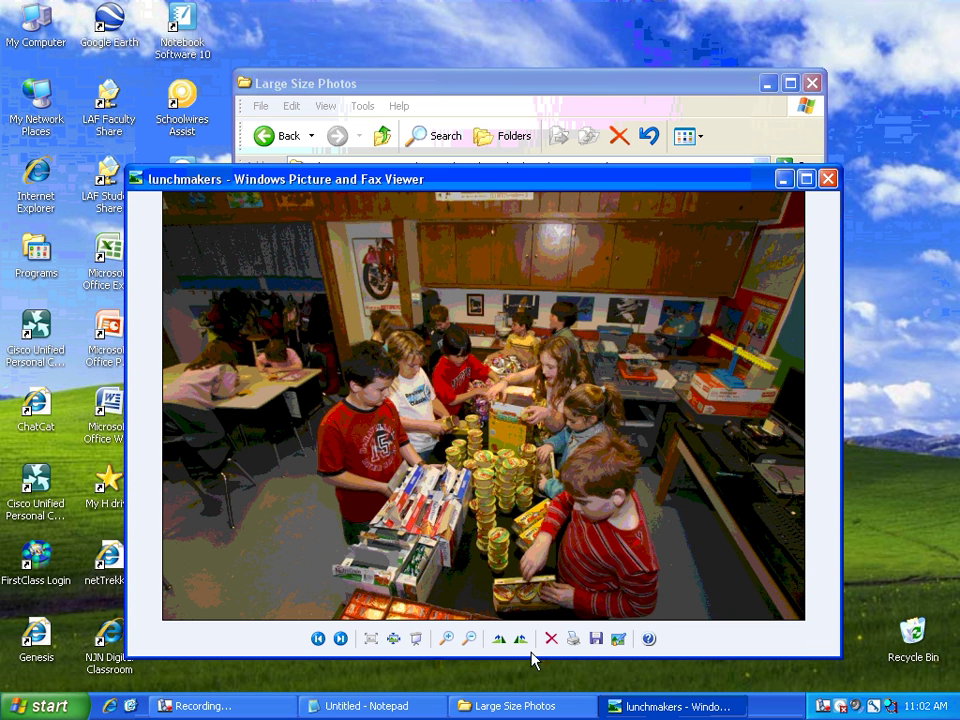
View the lunchmakers photo at actual size and as a full-screen slide show, and leave the slide show
click(393, 637)
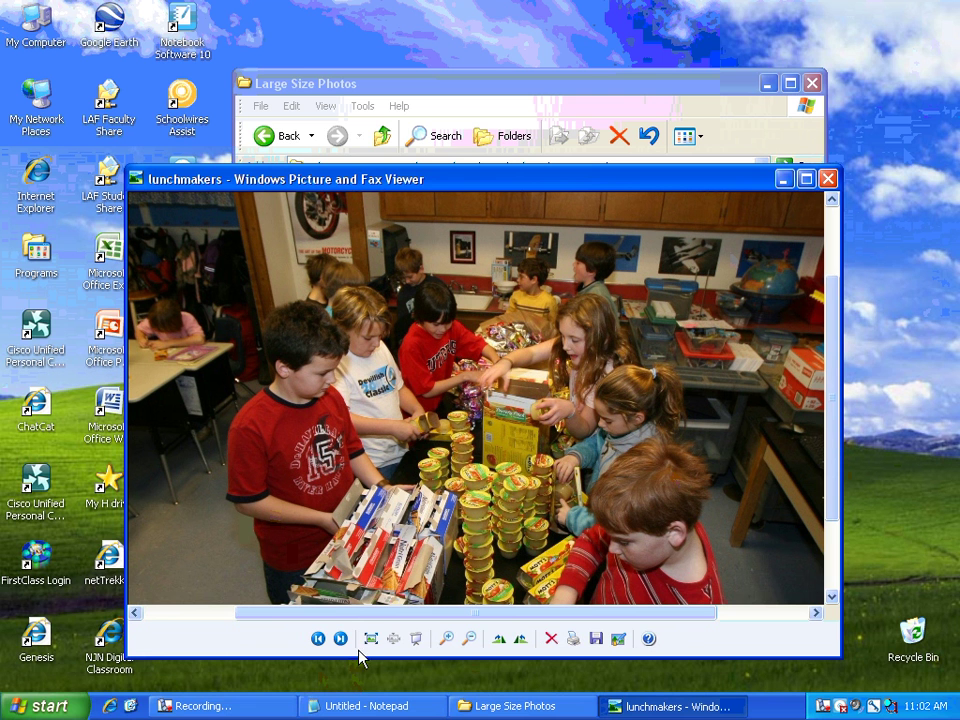
click(416, 640)
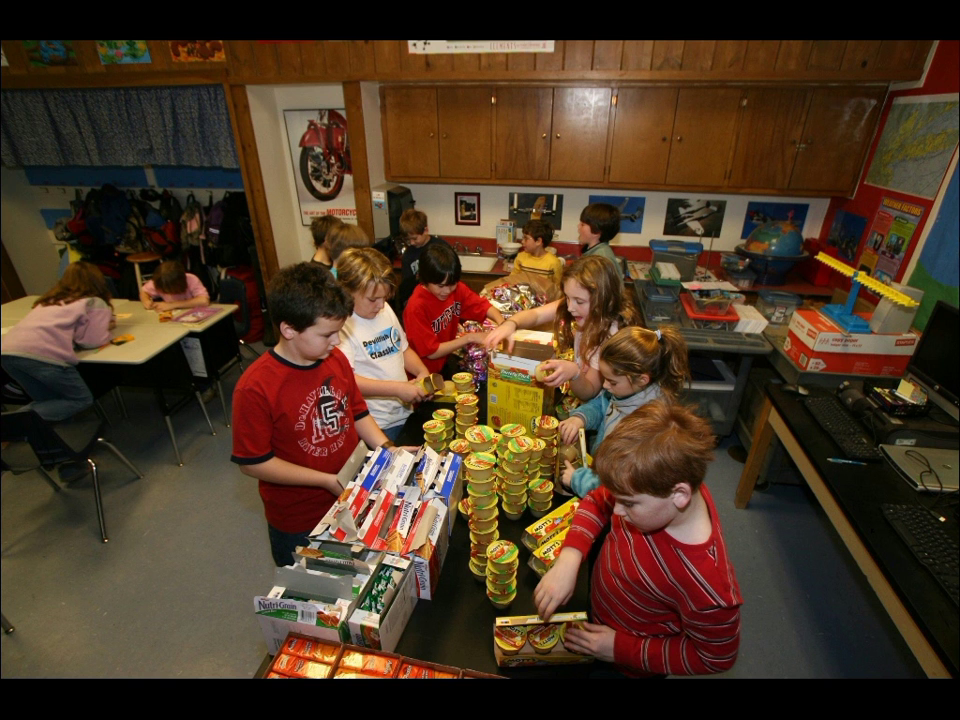
key(Escape)
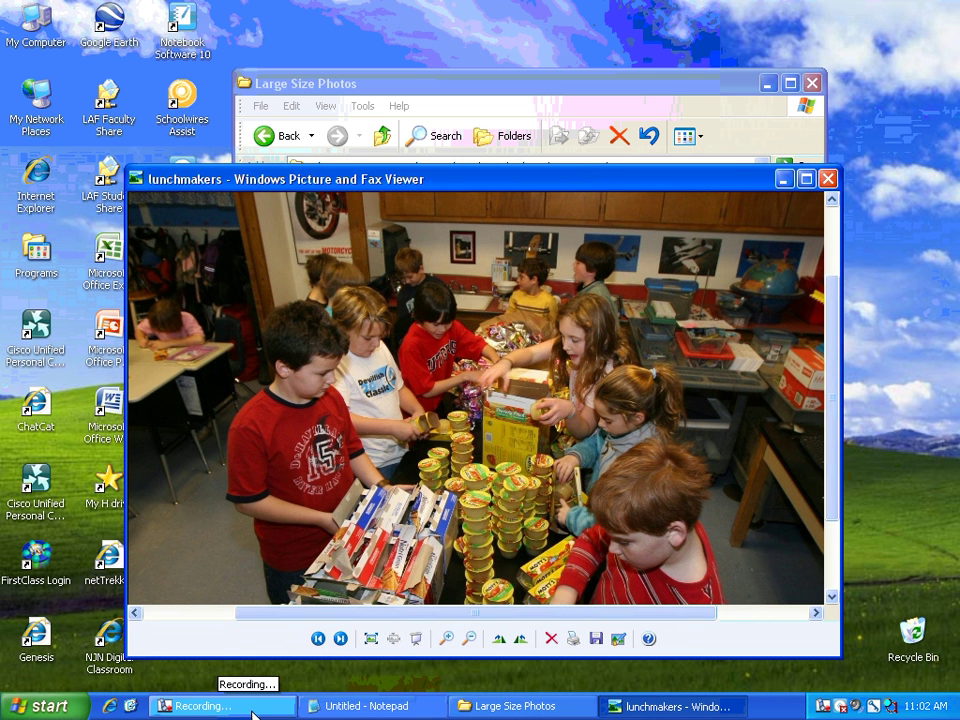
click(340, 710)
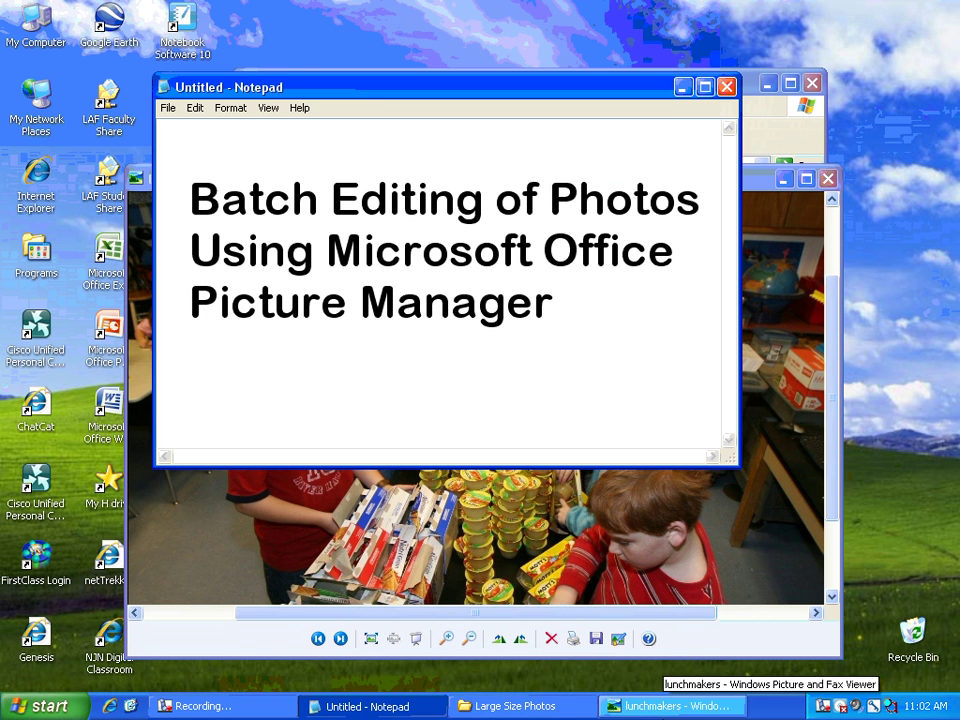
click(185, 706)
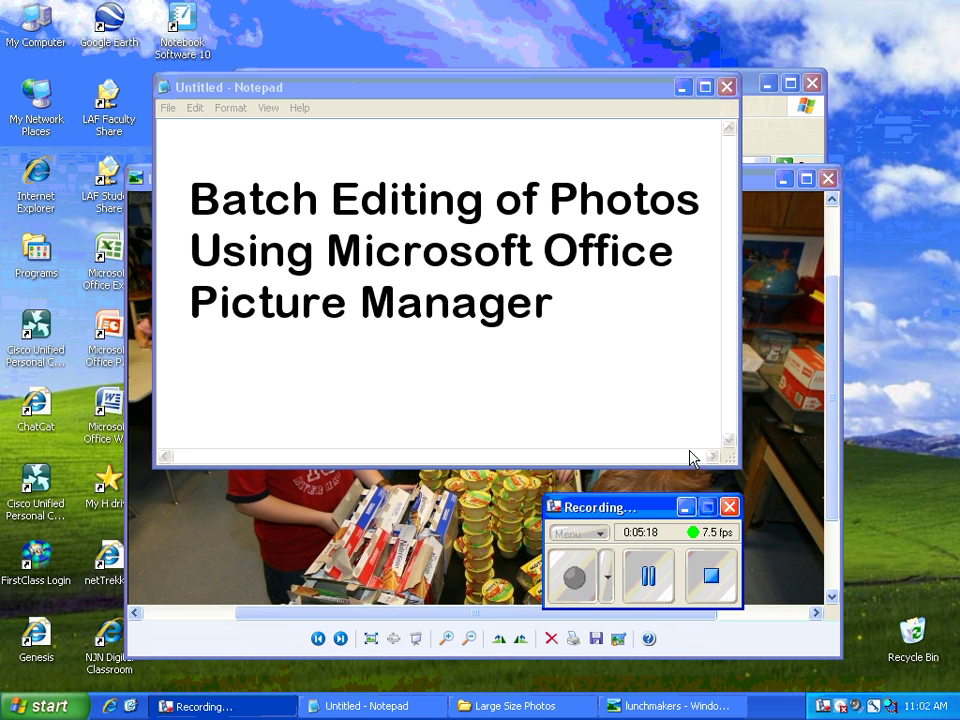